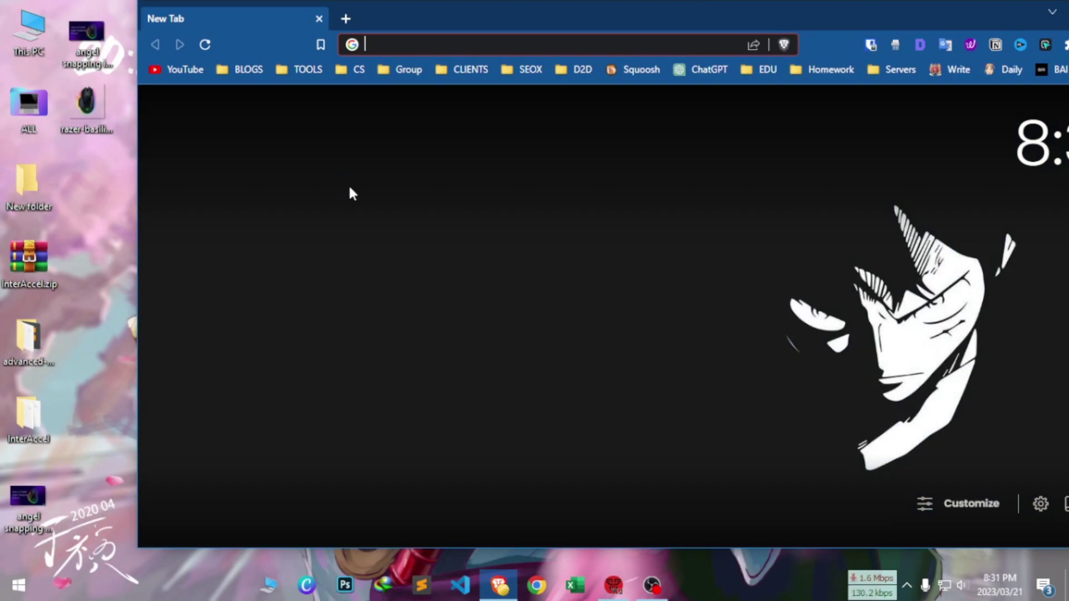
# - Maximize the Brave window so the New Tab page fills the screen
pyautogui.doubleClick(481, 19)
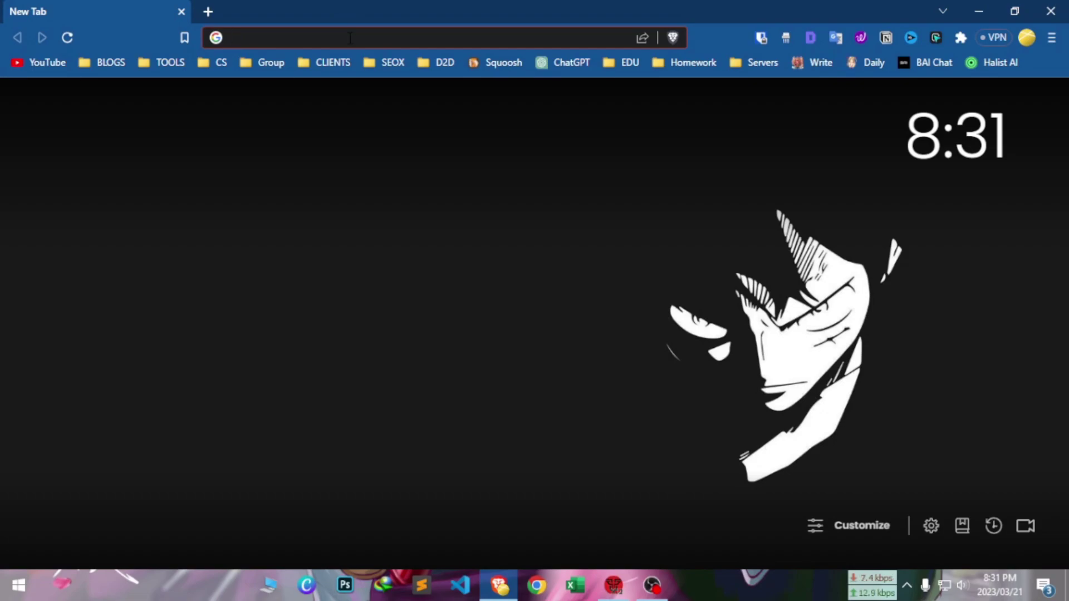
# - Load the thehimalayantime.com homepage from the address bar
pyautogui.write('th')
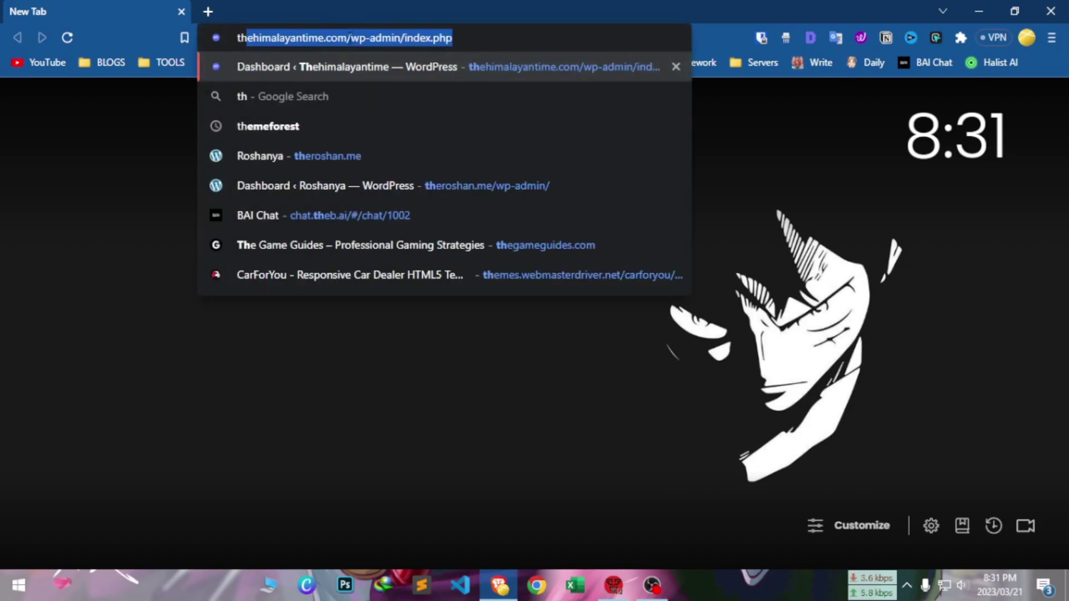
pyautogui.write('e')
pyautogui.press('End')
pyautogui.press('BackSpace')
pyautogui.press('BackSpace')
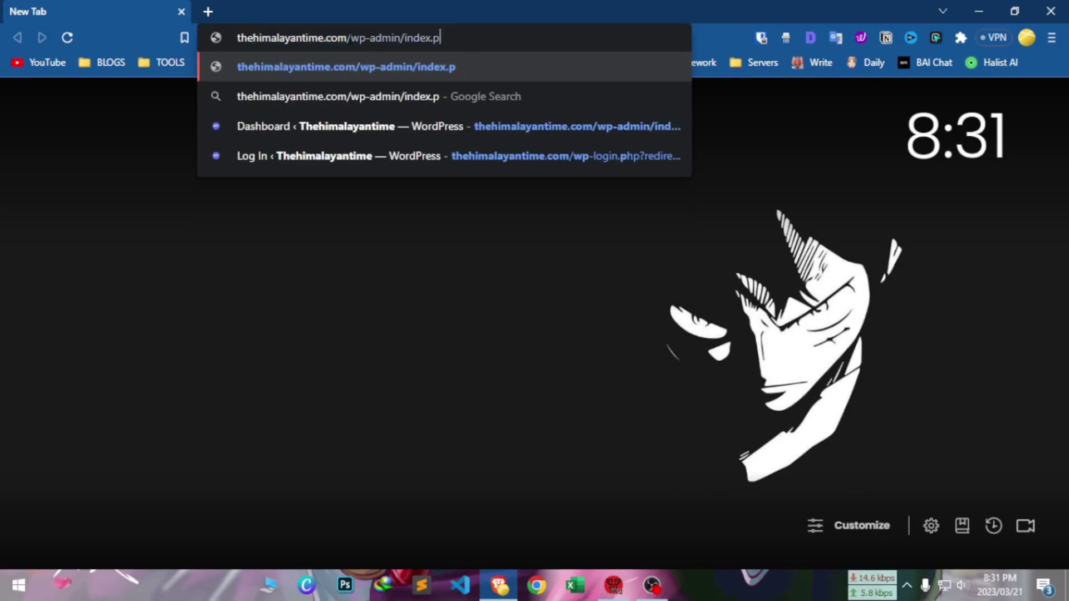
pyautogui.press('BackSpace')
pyautogui.press('BackSpace')
pyautogui.press('BackSpace')
pyautogui.press('BackSpace')
pyautogui.press('BackSpace')
pyautogui.press('BackSpace')
pyautogui.press('Return')
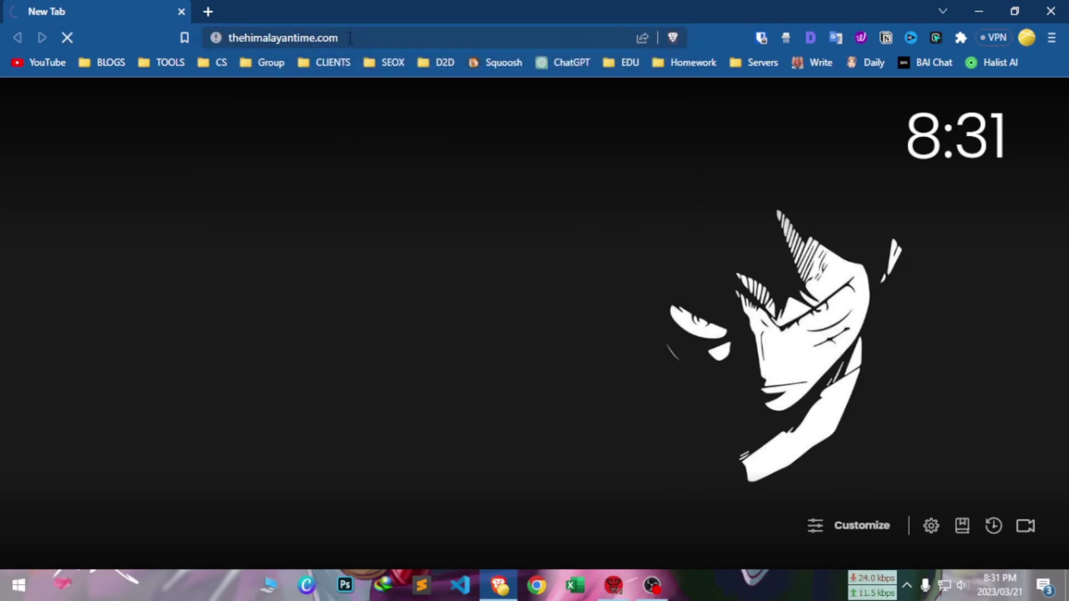
# - Open the How to Enable Angle Snapping Mouse article and bring up its Interaccel link's menu
pyautogui.scroll(-4, 321, 345)
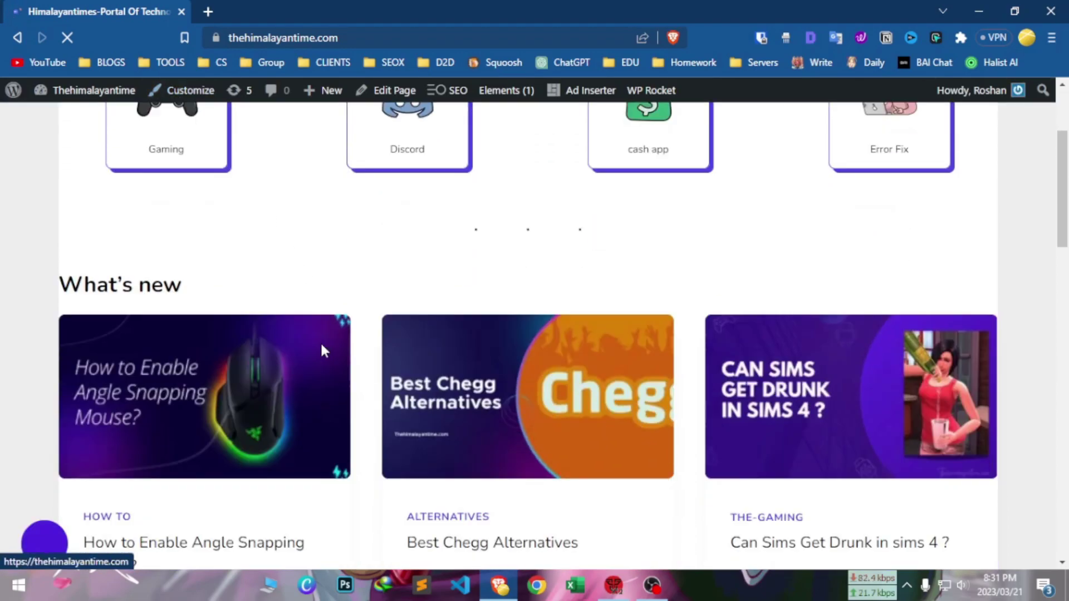
pyautogui.click(159, 354)
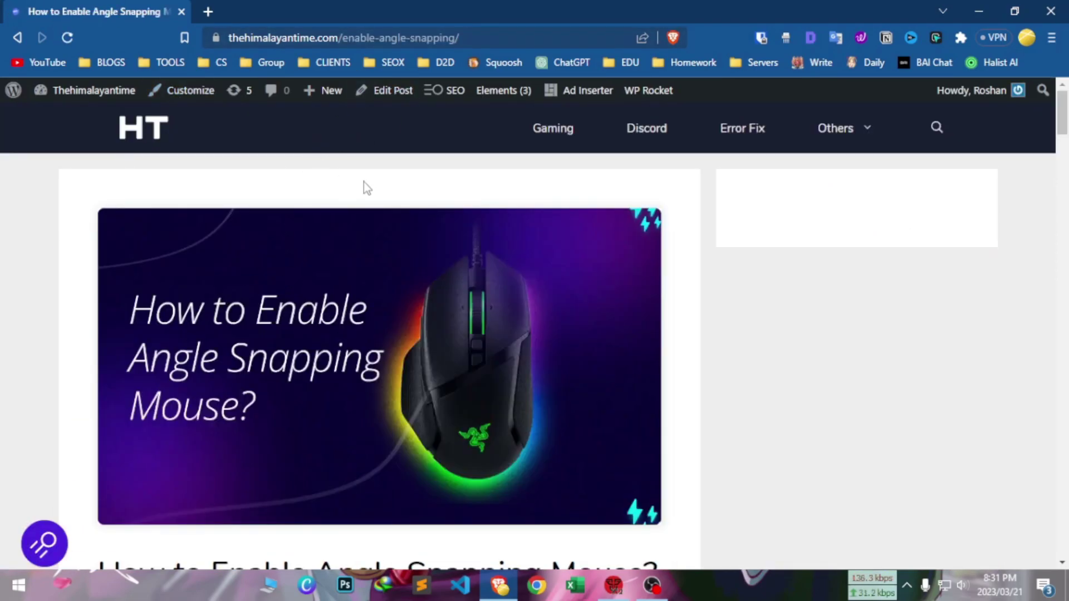
pyautogui.scroll(-2, 336, 248)
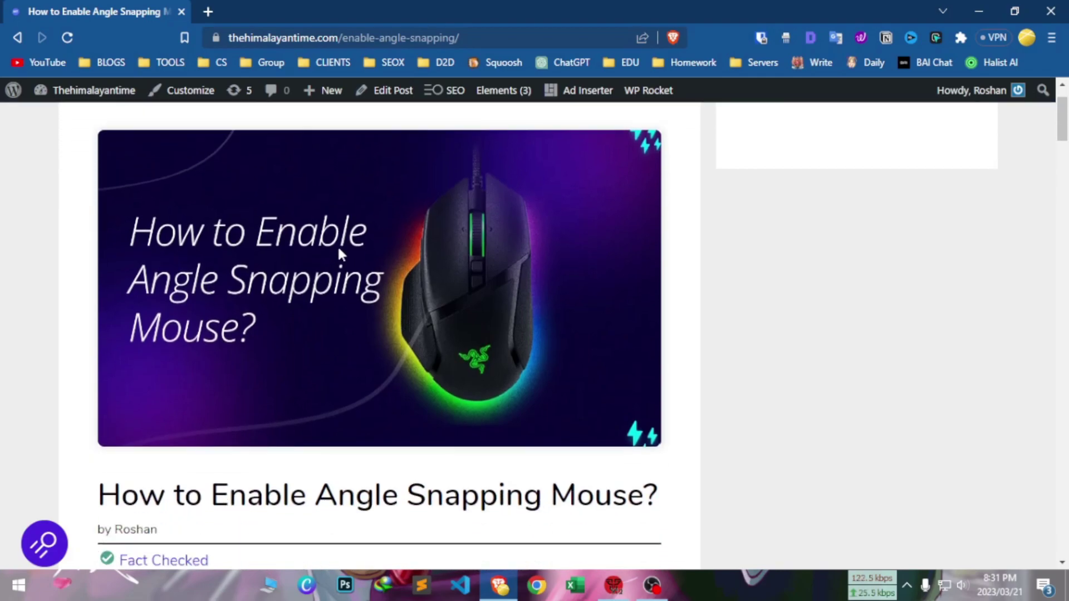
pyautogui.scroll(-3, 339, 253)
pyautogui.scroll(-4, 282, 329)
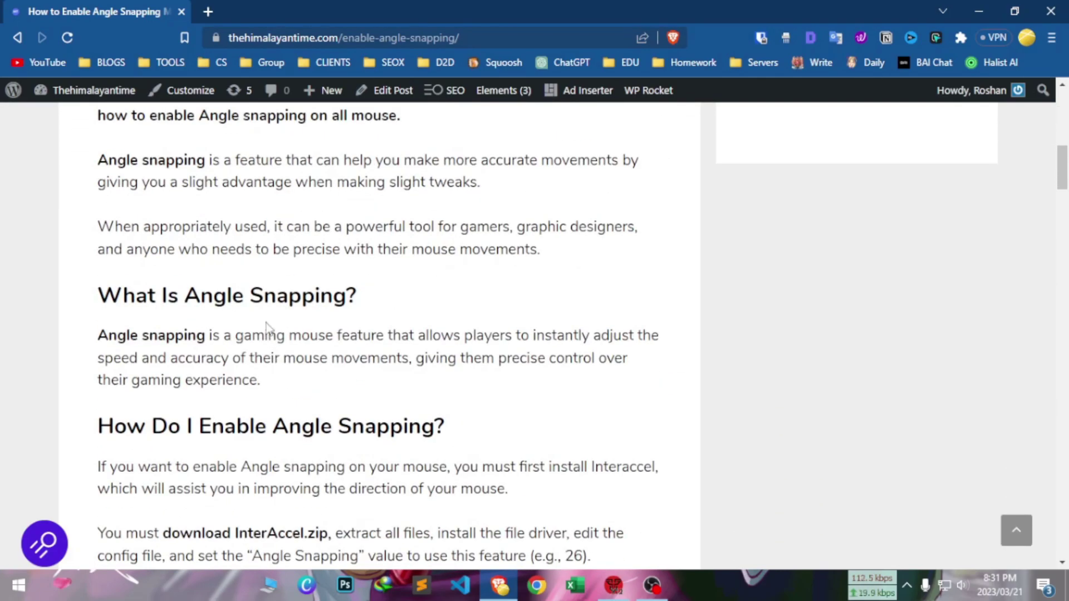
pyautogui.scroll(-4, 270, 312)
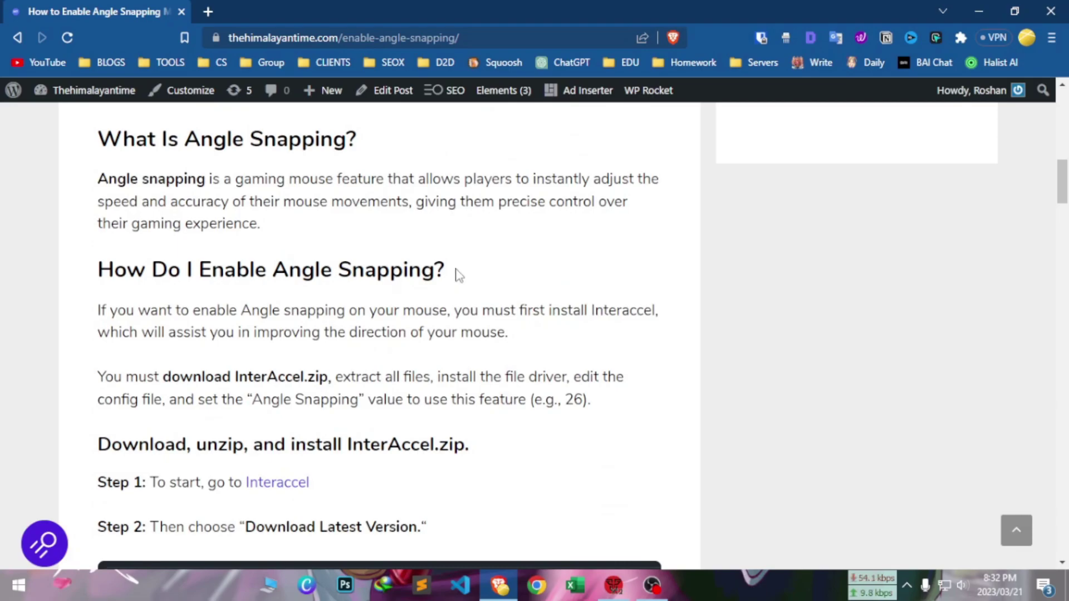
pyautogui.rightClick(273, 489)
# - Open the Interaccel GitHub page in a new tab and go to the latest release
pyautogui.click(382, 263)
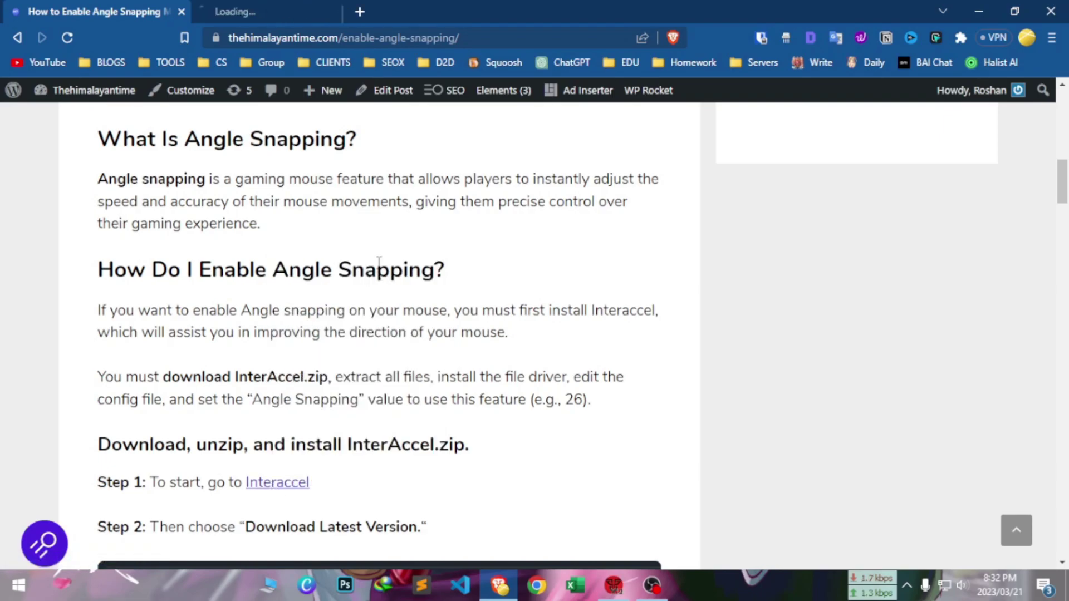
pyautogui.click(346, 5)
pyautogui.scroll(-5, 296, 302)
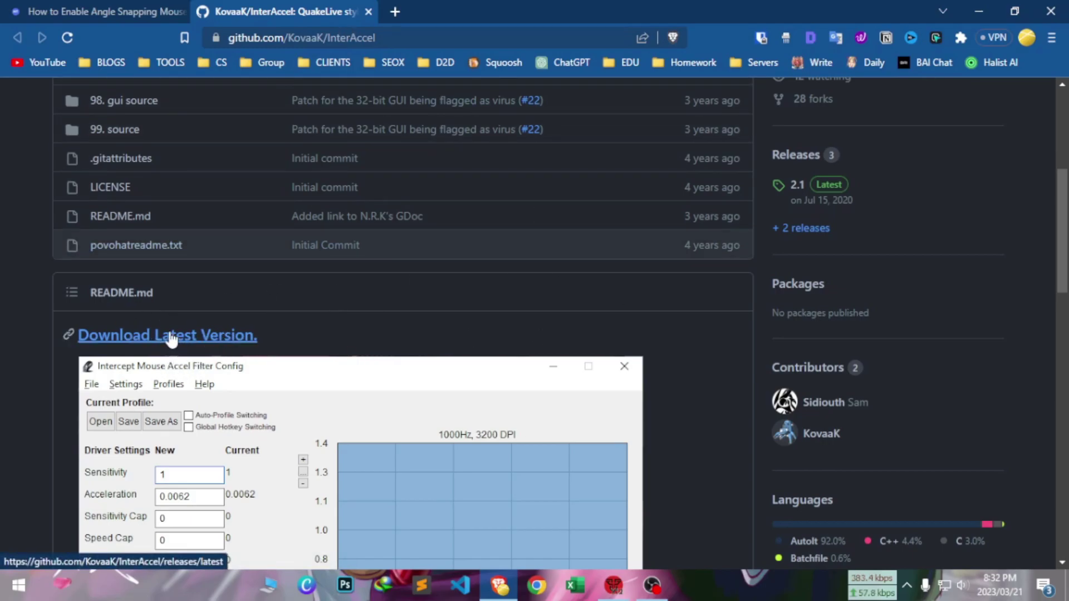
pyautogui.click(155, 341)
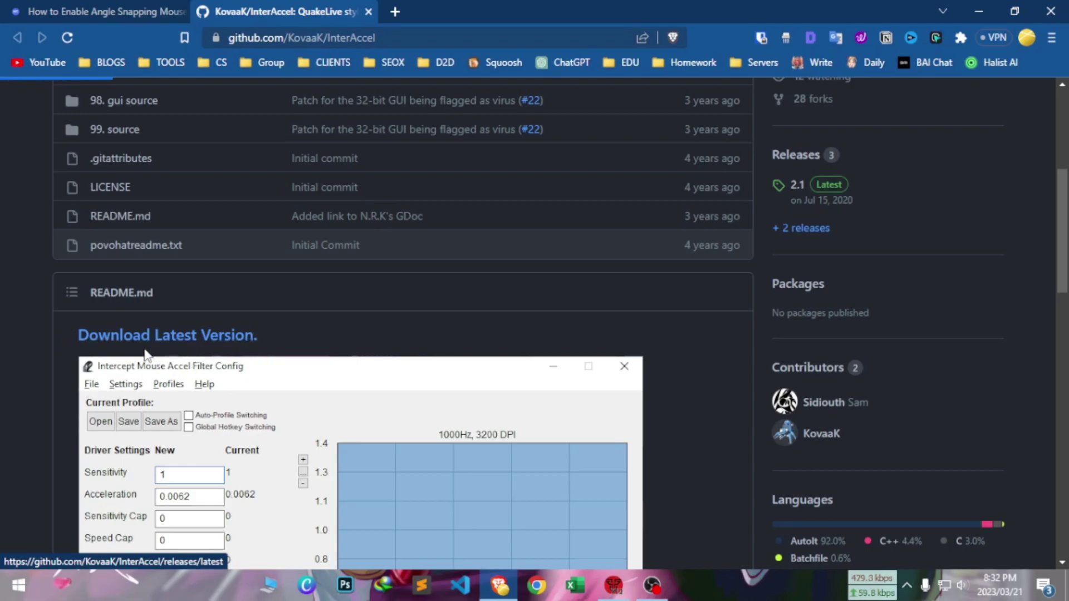
# - Download InterAccel.zip from the release assets via IDM, then minimize the browser
pyautogui.scroll(-5, 295, 312)
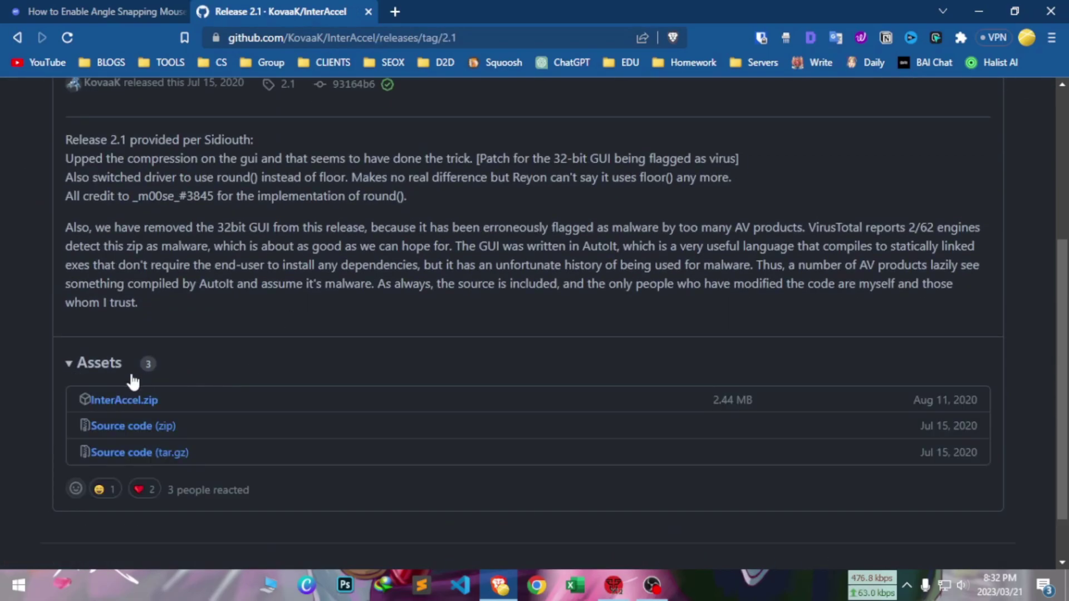
pyautogui.click(135, 408)
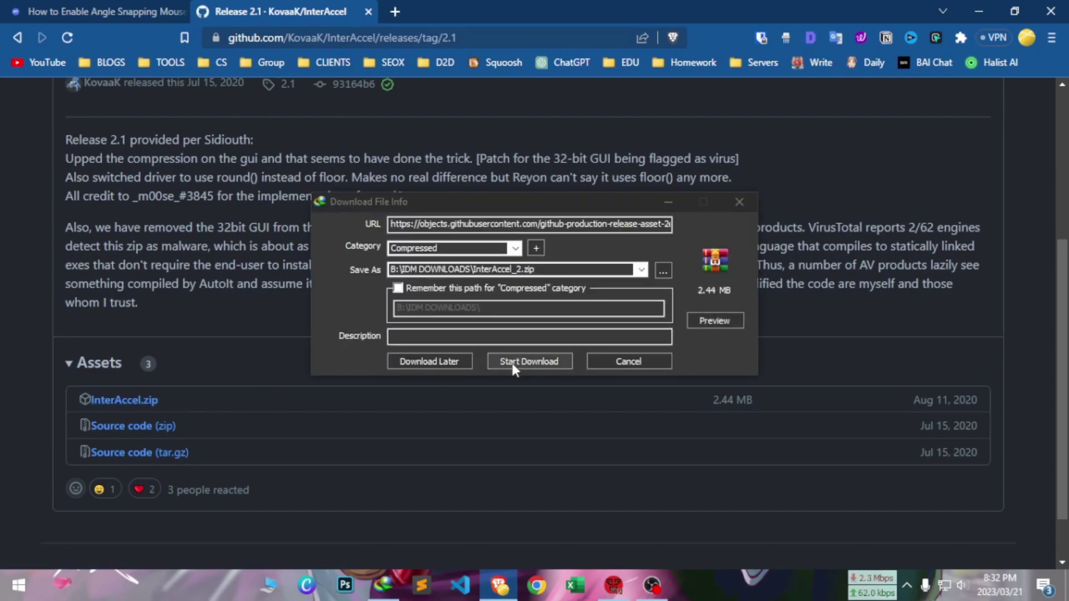
pyautogui.click(514, 363)
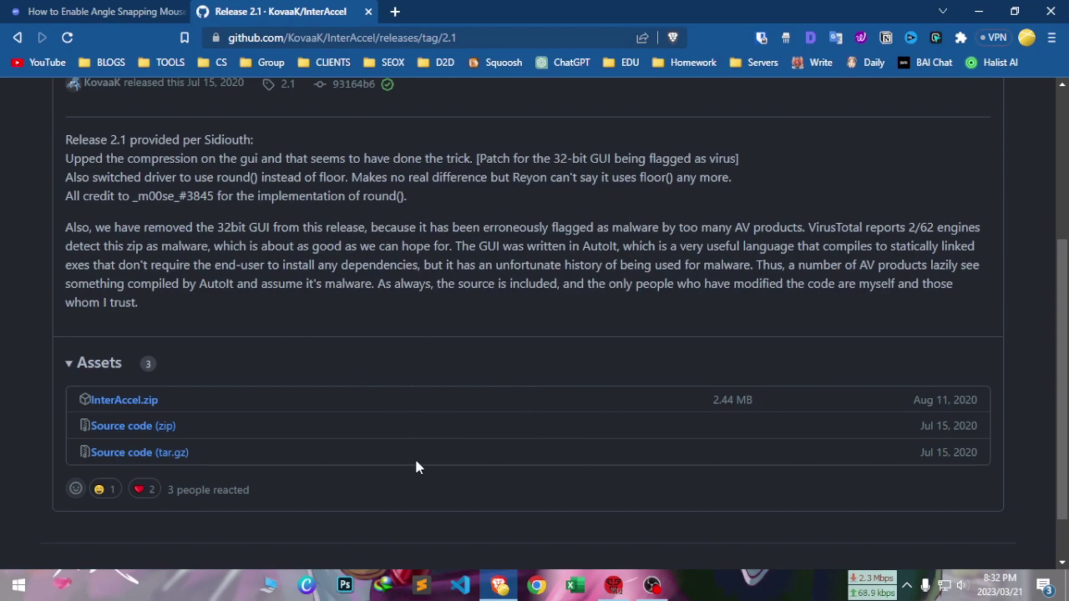
pyautogui.click(978, 11)
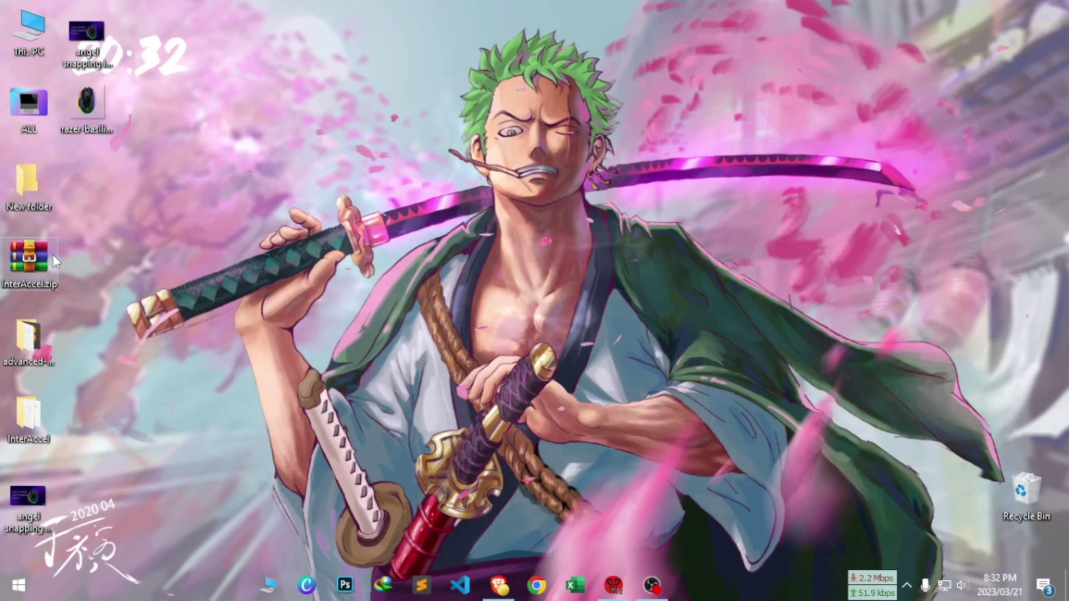
# - Extract InterAccel.zip to an InterAccel folder on the desktop and open it
pyautogui.rightClick(52, 255)
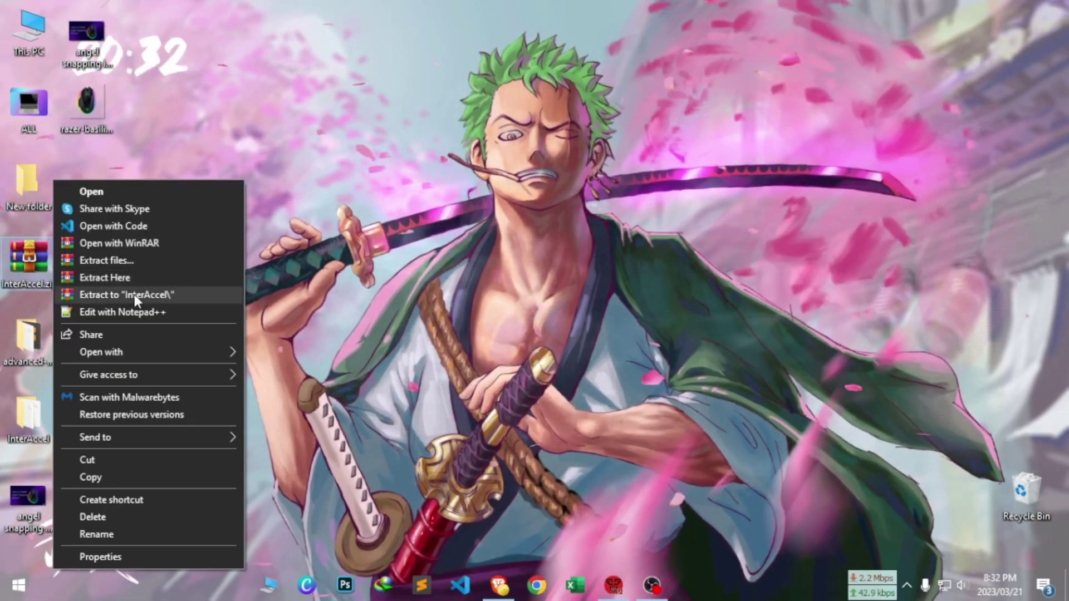
pyautogui.click(168, 295)
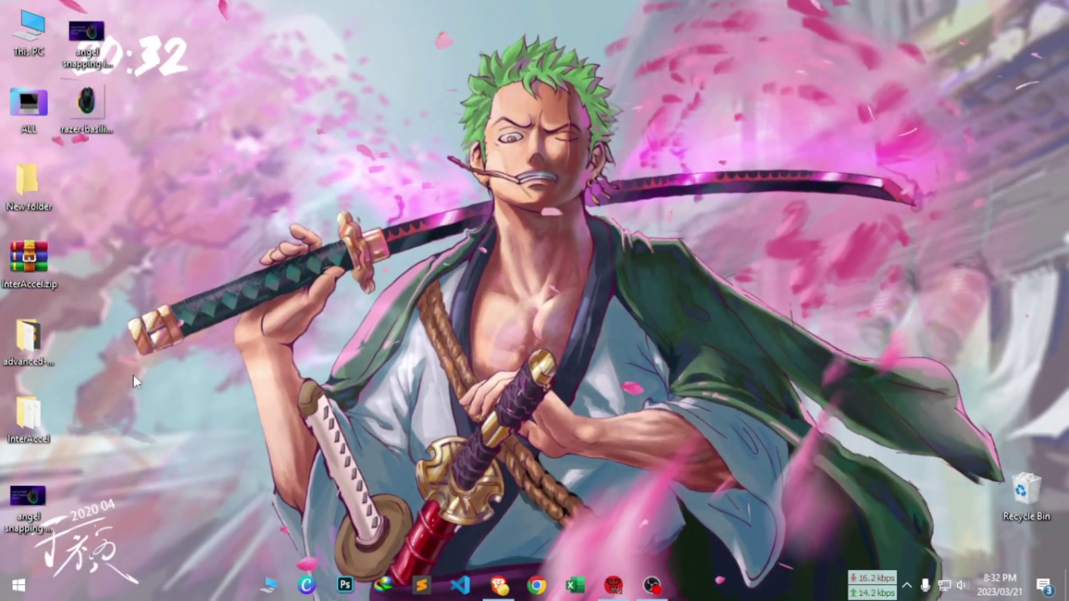
pyautogui.doubleClick(53, 411)
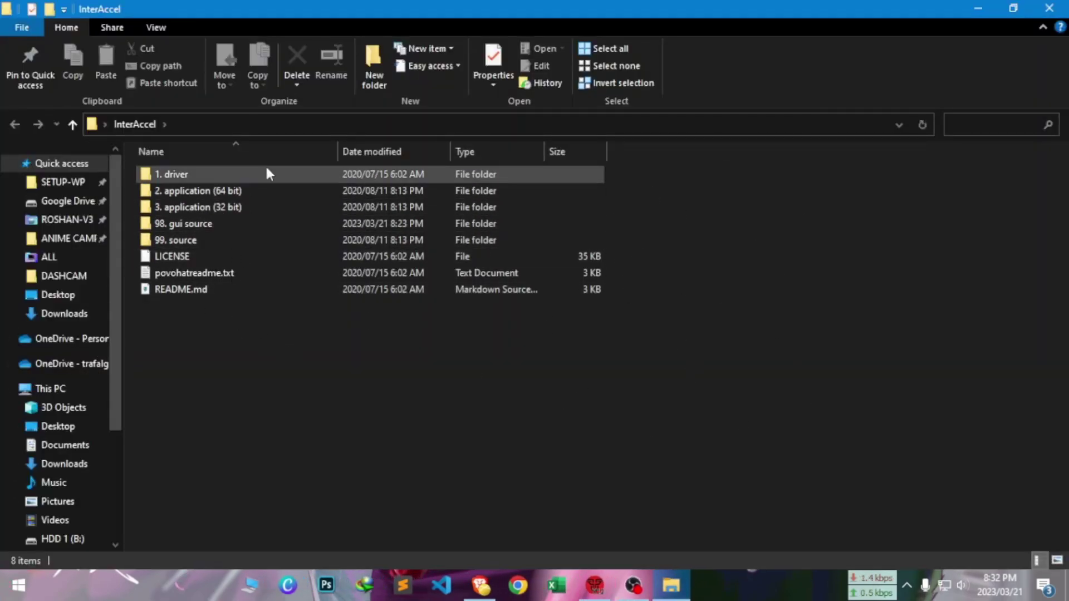
pyautogui.moveTo(171, 175)
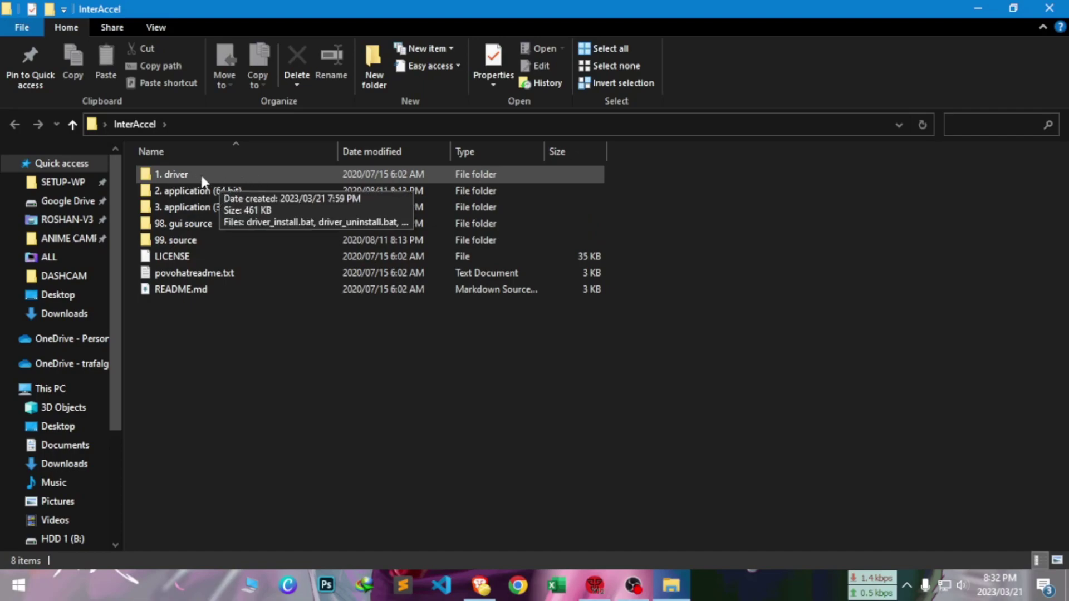
# - Run driver_install.bat from the 1. driver folder, dismiss its console, and return to InterAccel
pyautogui.doubleClick(201, 175)
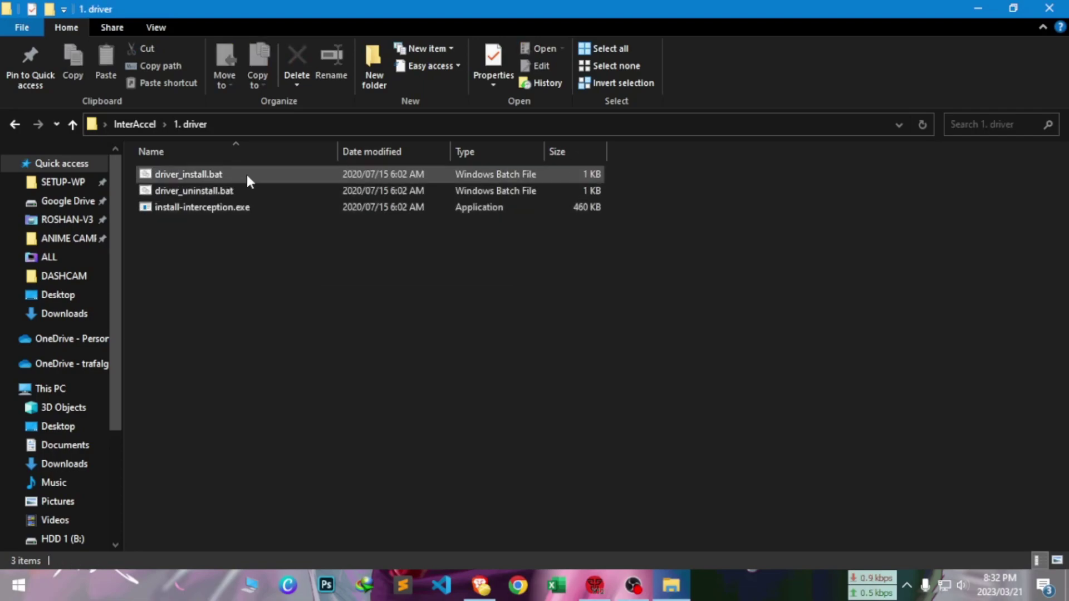
pyautogui.doubleClick(226, 177)
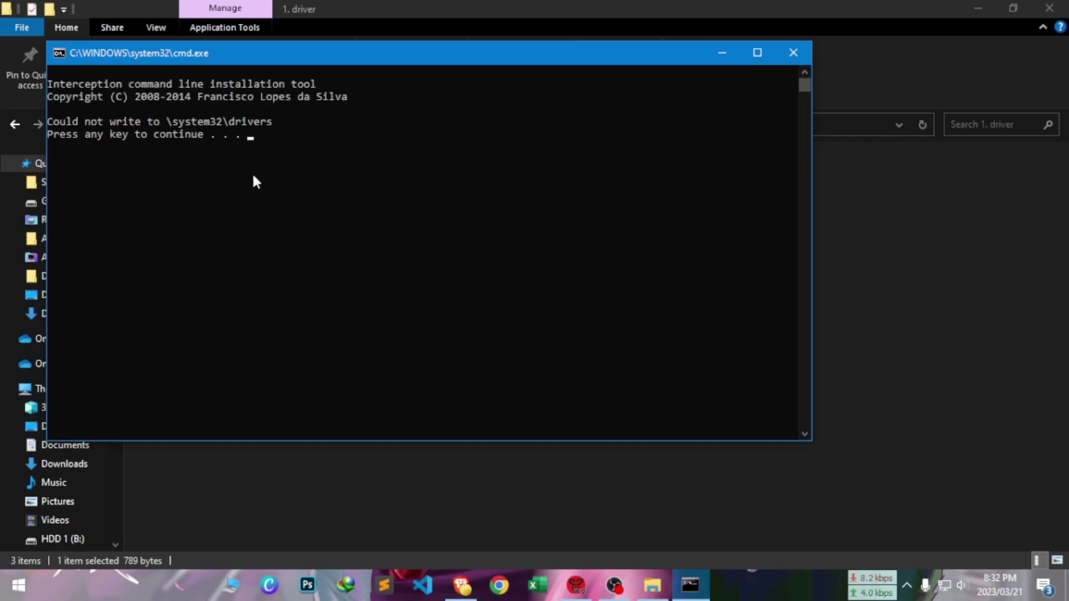
pyautogui.press('Return')
pyautogui.click(423, 346)
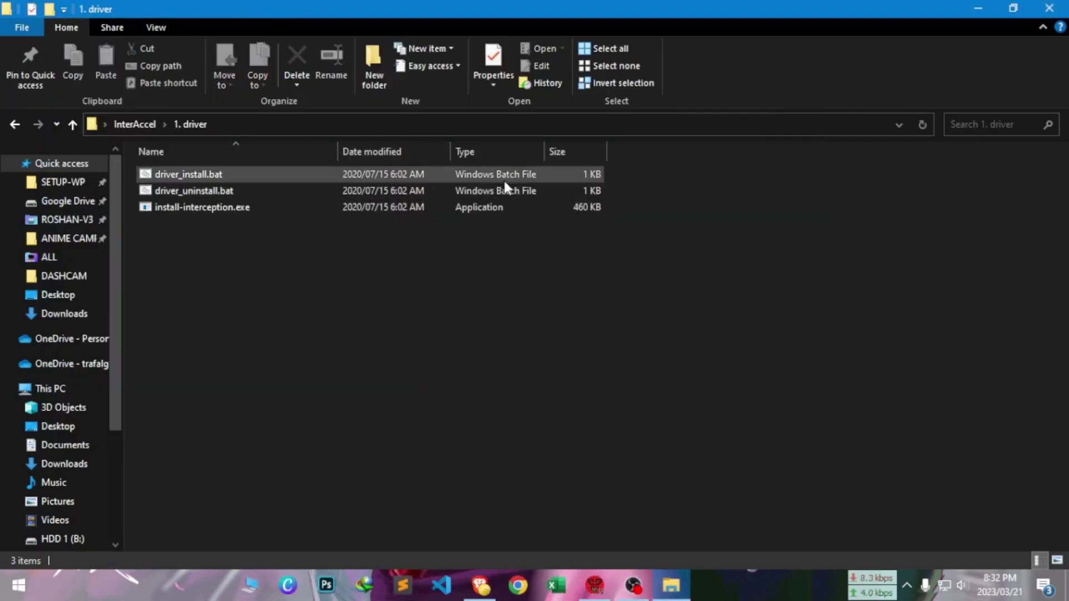
pyautogui.press('BackSpace')
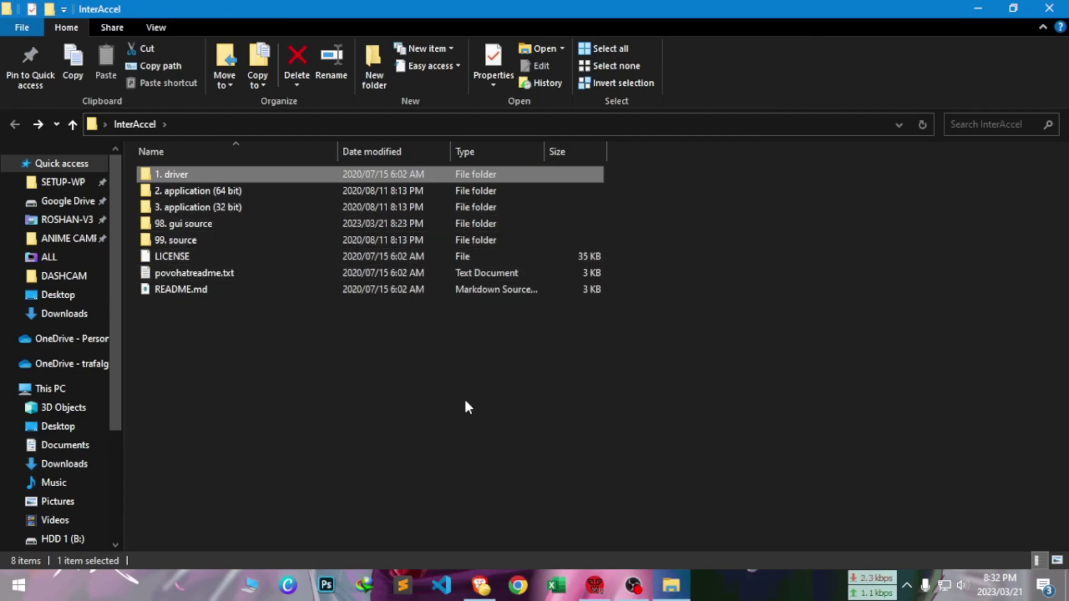
# - Bring Brave back and scroll the angle snapping article to its Install Visual C++ step
pyautogui.click(980, 9)
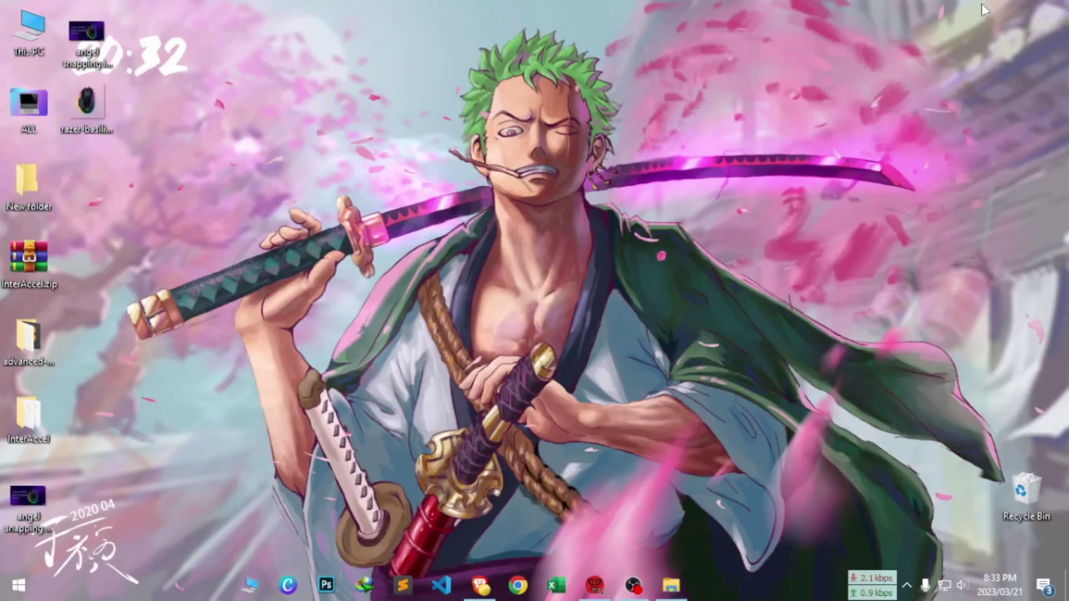
pyautogui.click(480, 585)
pyautogui.click(123, 8)
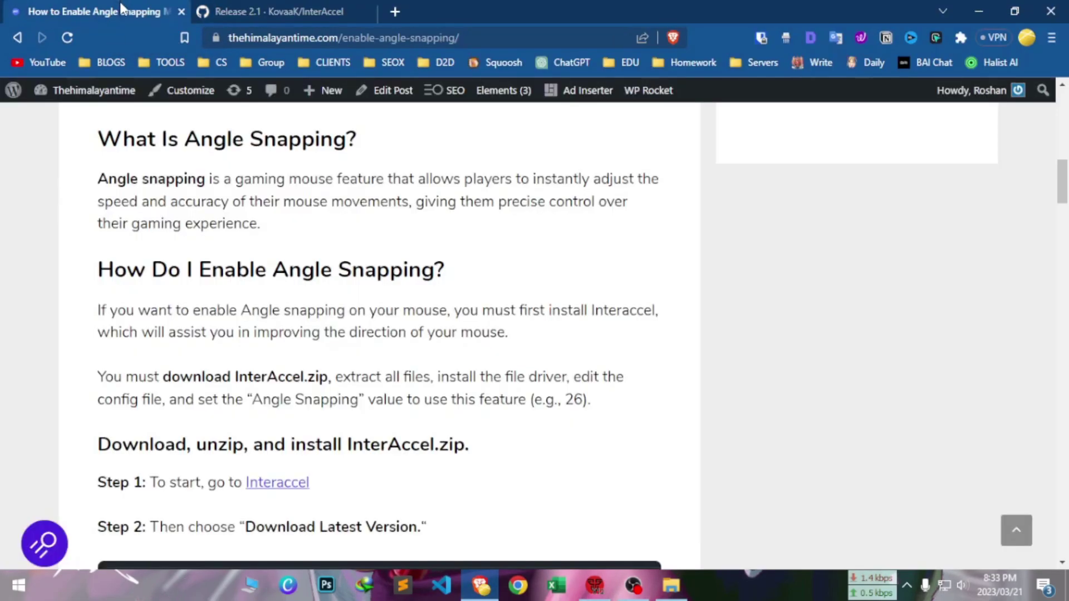
pyautogui.scroll(-2, 390, 368)
pyautogui.scroll(-6, 341, 279)
pyautogui.scroll(-5, 357, 262)
pyautogui.scroll(-5, 358, 255)
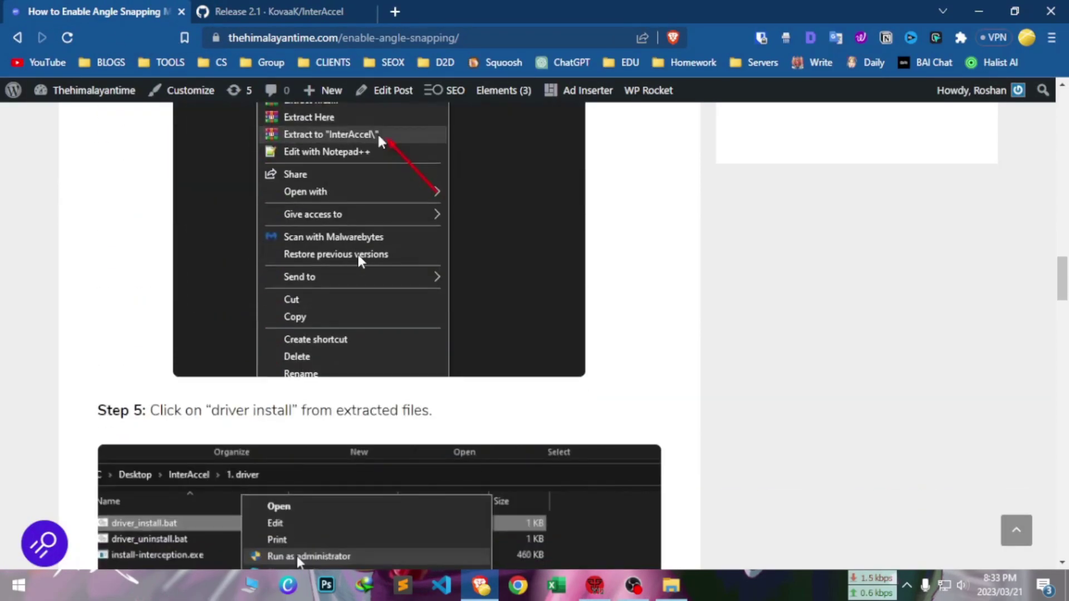
pyautogui.scroll(-5, 358, 253)
pyautogui.scroll(-6, 367, 262)
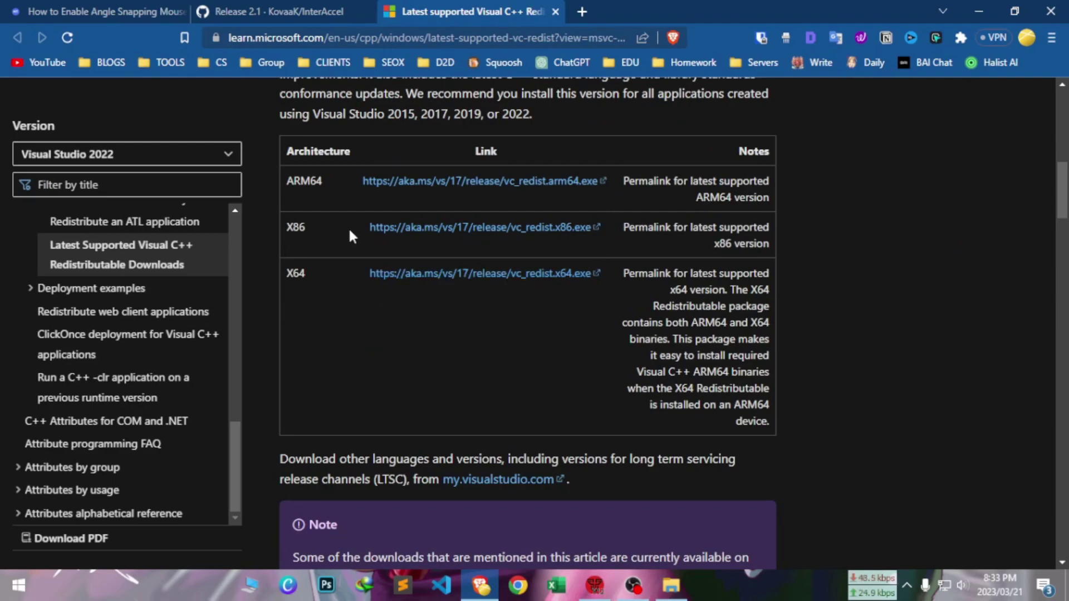
# - Download vc_redist.x64.exe from Microsoft Learn through Internet Download Manager
pyautogui.doubleClick(294, 229)
pyautogui.click(537, 279)
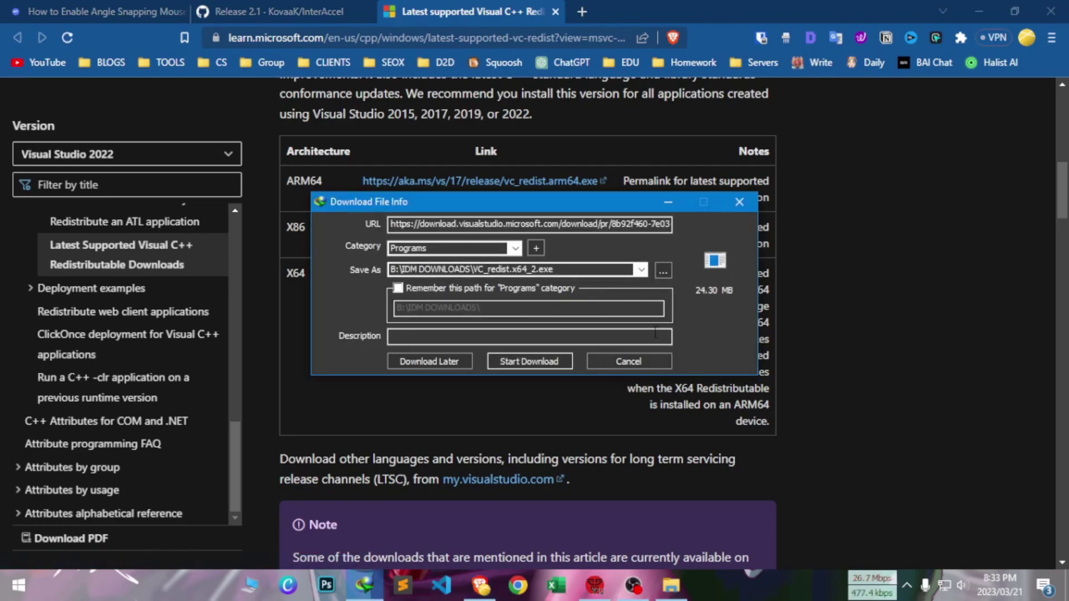
pyautogui.click(600, 356)
# - Run VC_redist.x64.exe from IDM, then cancel the setup since it's already installed
pyautogui.click(365, 585)
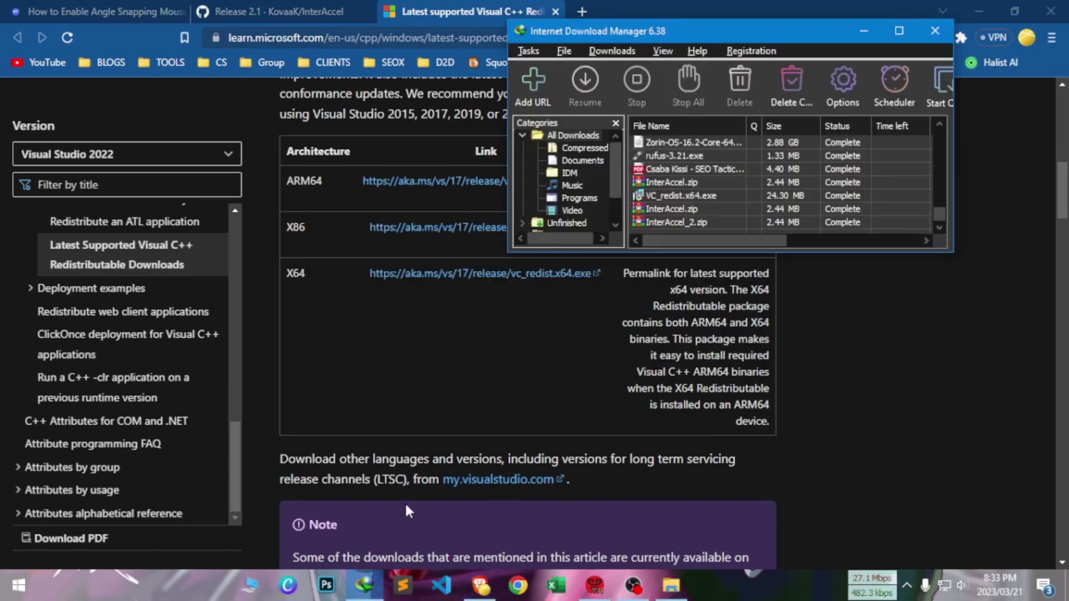
pyautogui.rightClick(706, 196)
pyautogui.click(730, 206)
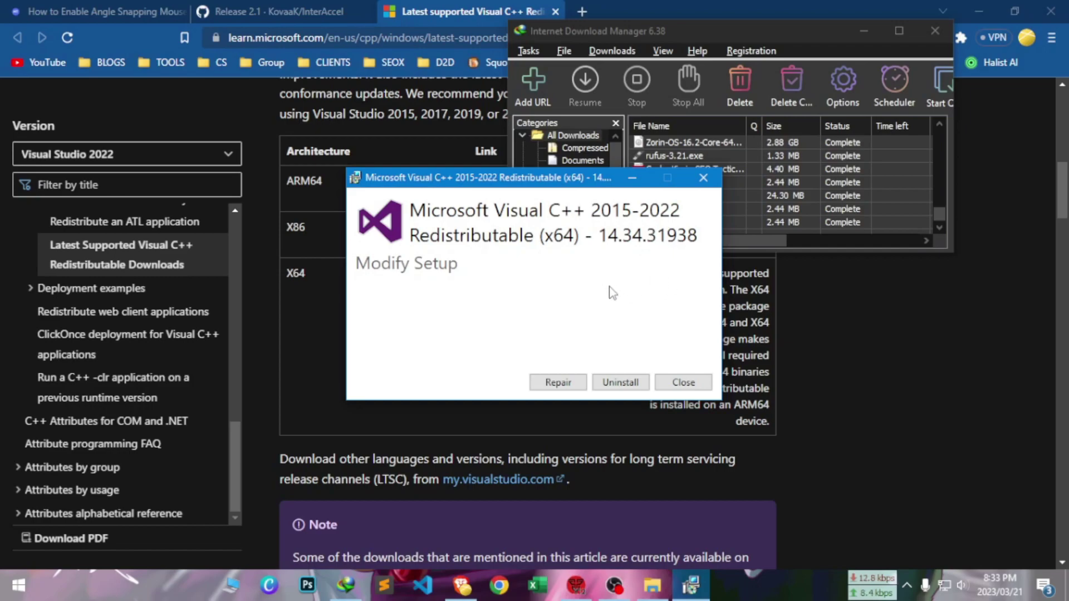
pyautogui.click(684, 381)
pyautogui.click(611, 345)
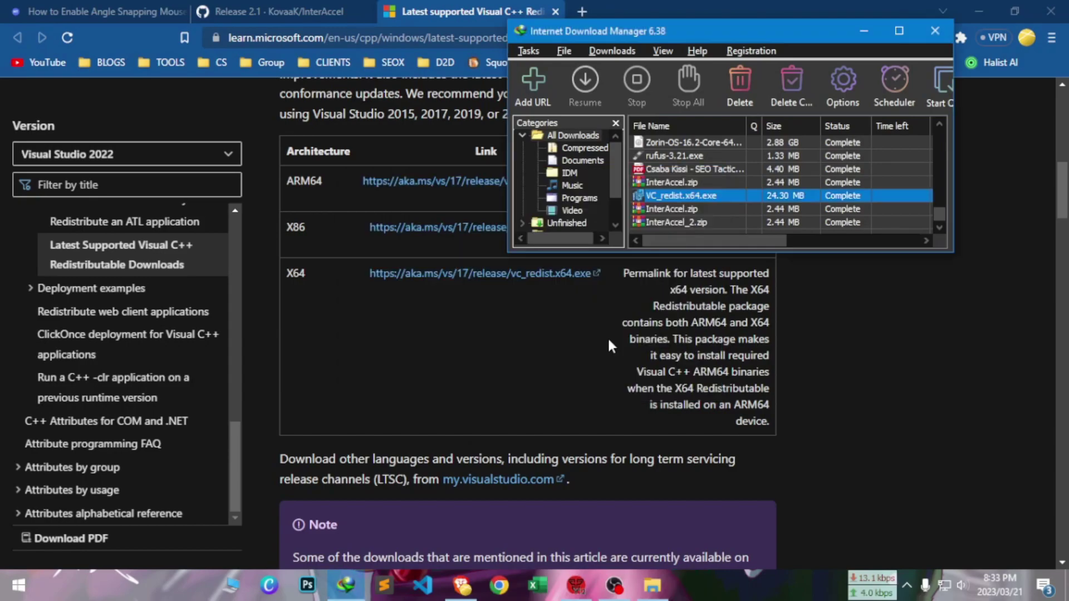
# - Open InterAccel's 98. gui source folder maximized and launch interGUI.exe
pyautogui.click(935, 31)
pyautogui.click(979, 11)
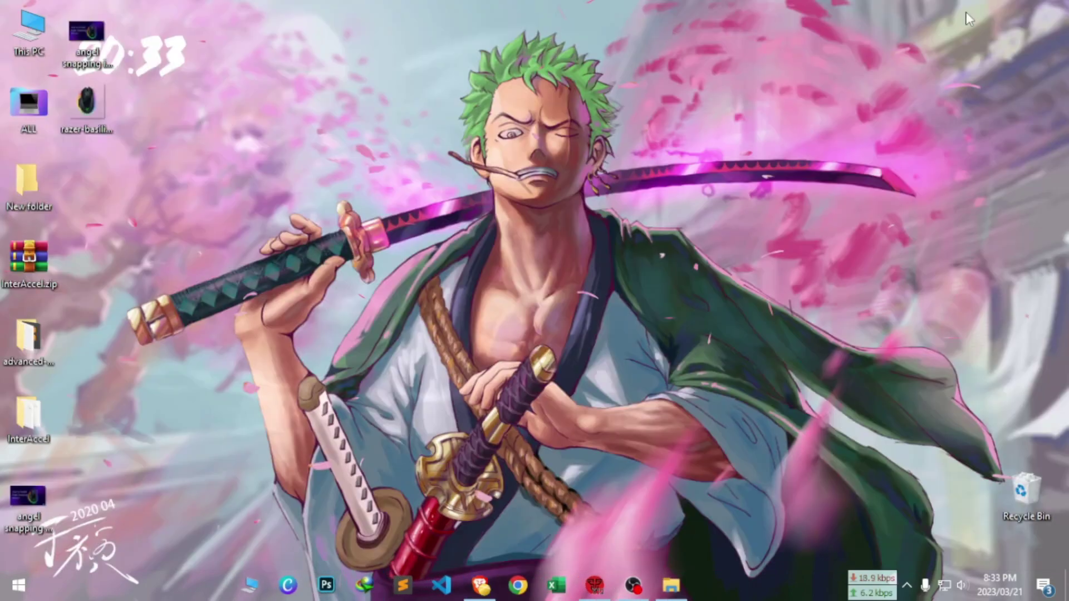
pyautogui.doubleClick(28, 418)
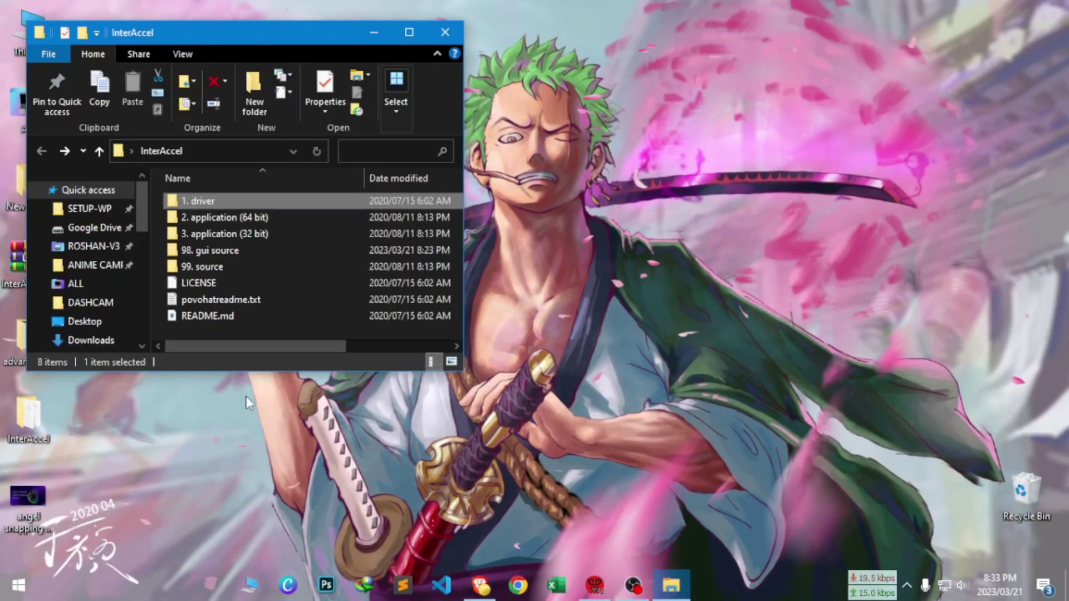
pyautogui.click(281, 200)
pyautogui.click(410, 31)
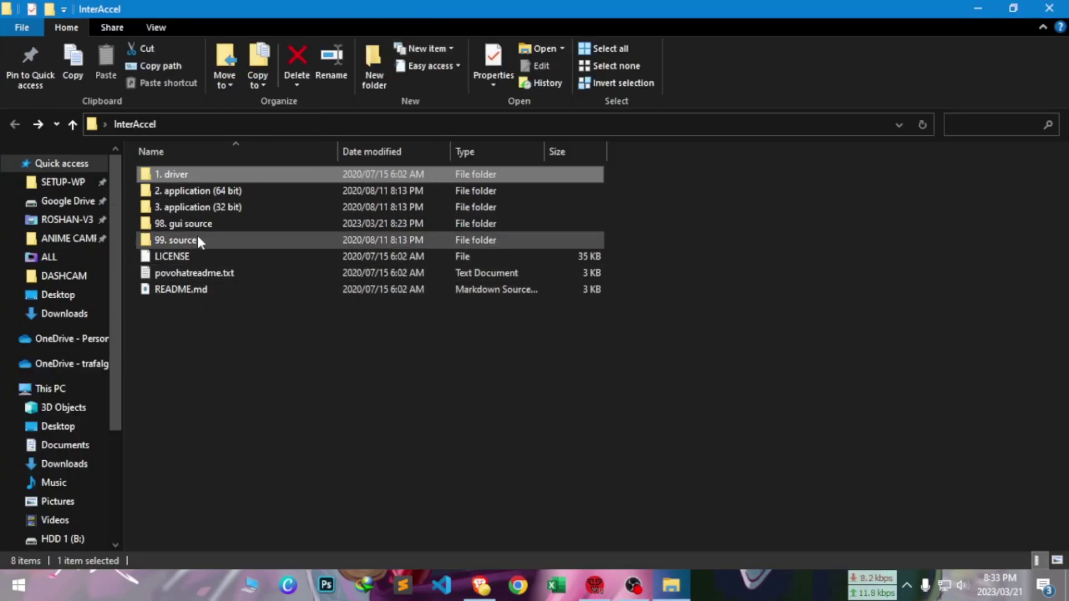
pyautogui.doubleClick(193, 229)
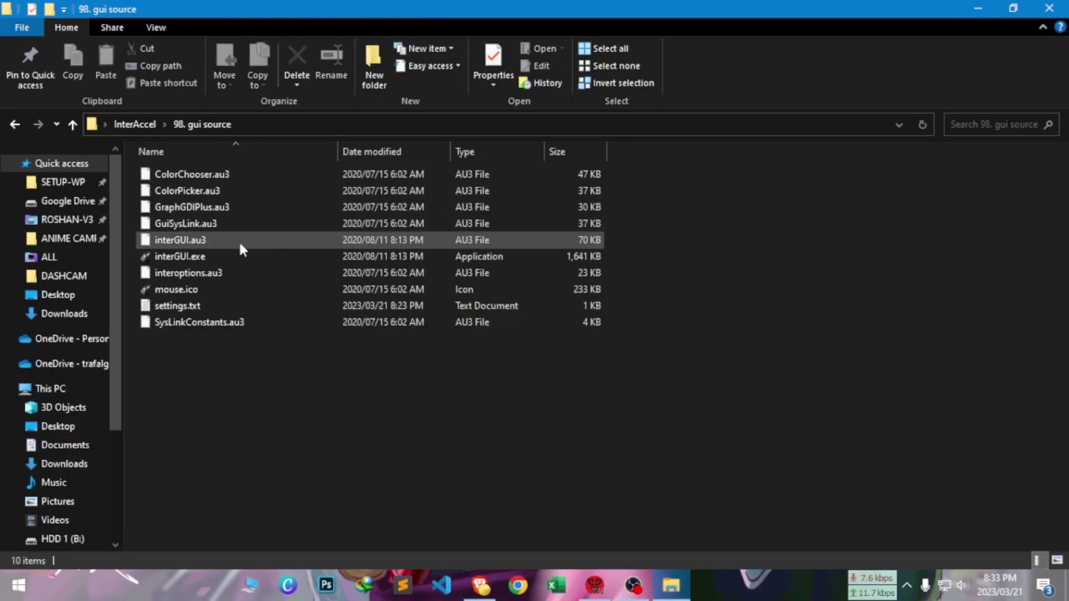
pyautogui.doubleClick(199, 258)
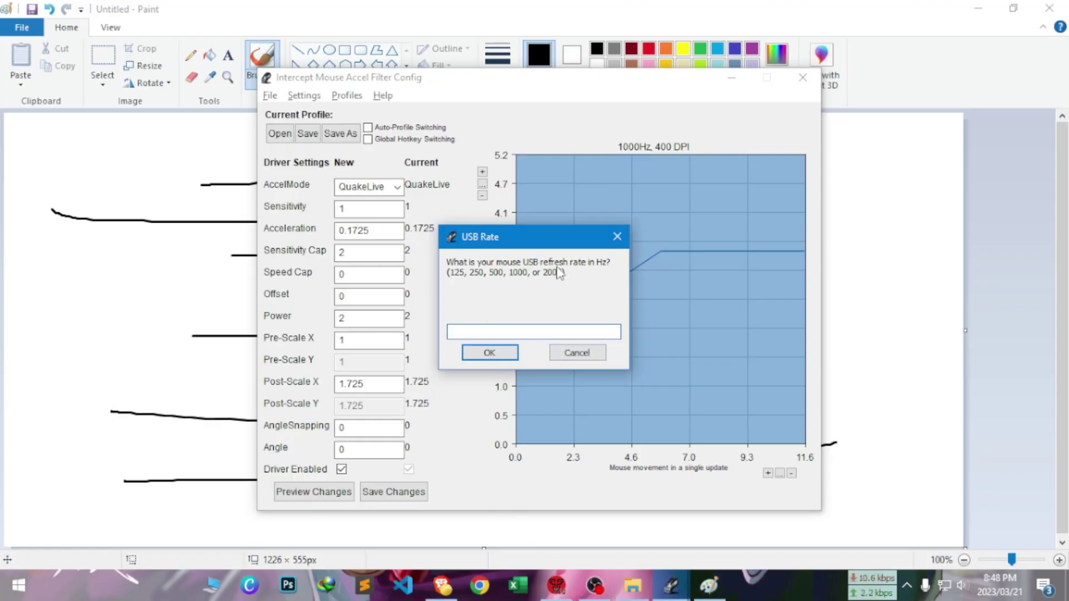
# - Answer the InterAccel wizard with 500 Hz USB rate and 3000 mouse DPI
pyautogui.click(556, 585)
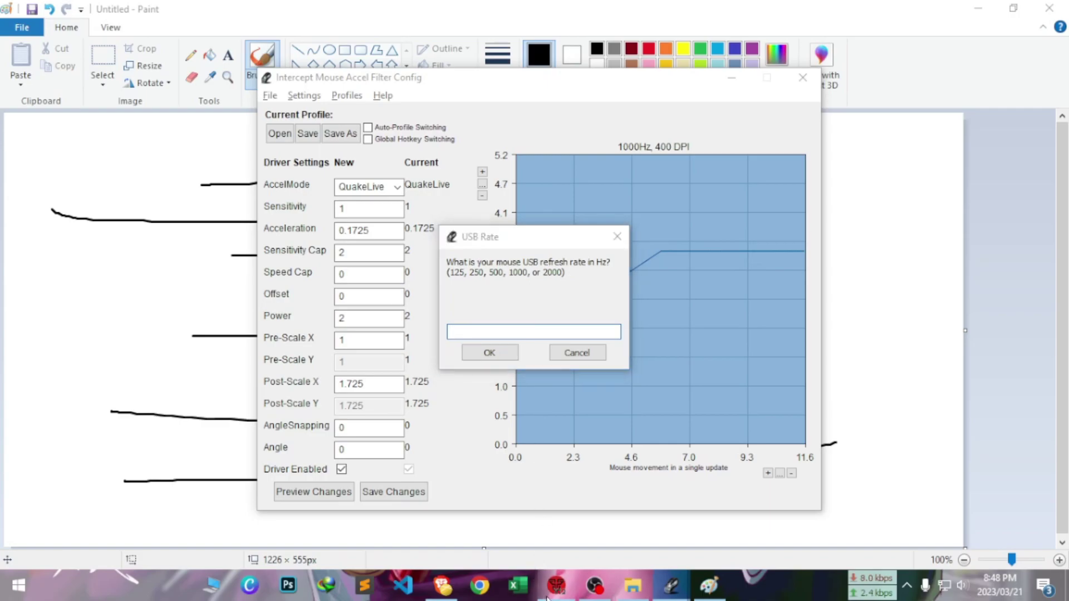
pyautogui.hotkey('alt', 'Tab')
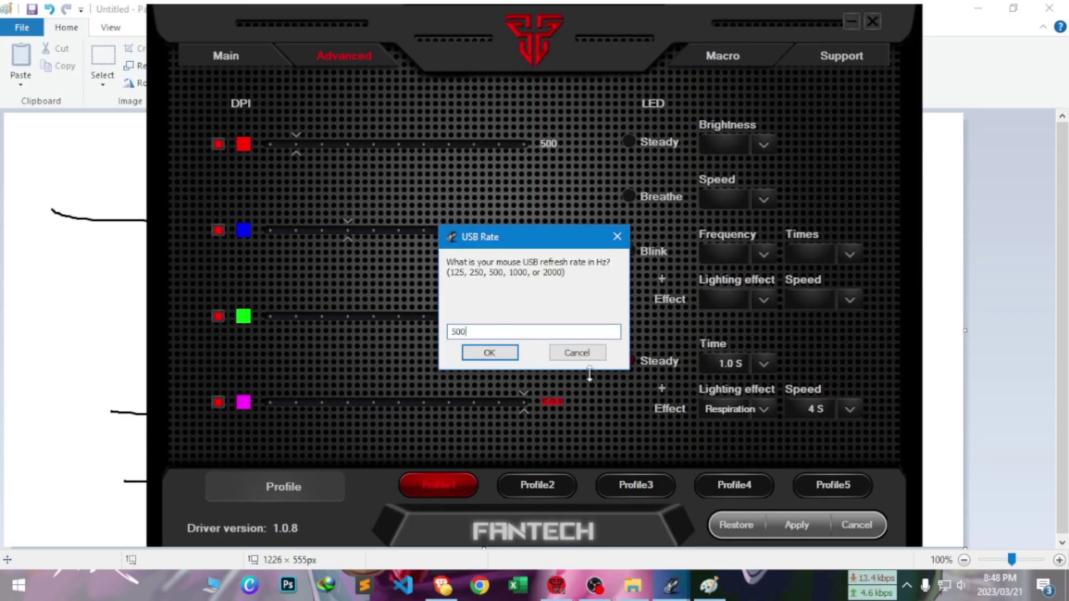
pyautogui.click(490, 352)
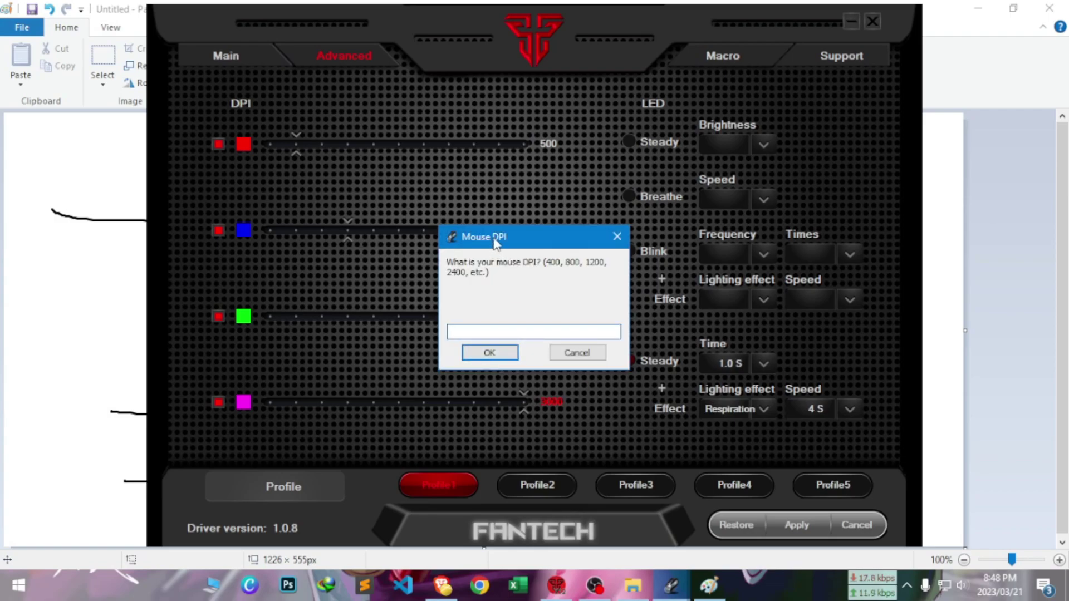
pyautogui.moveTo(495, 244); pyautogui.dragTo(689, 298)
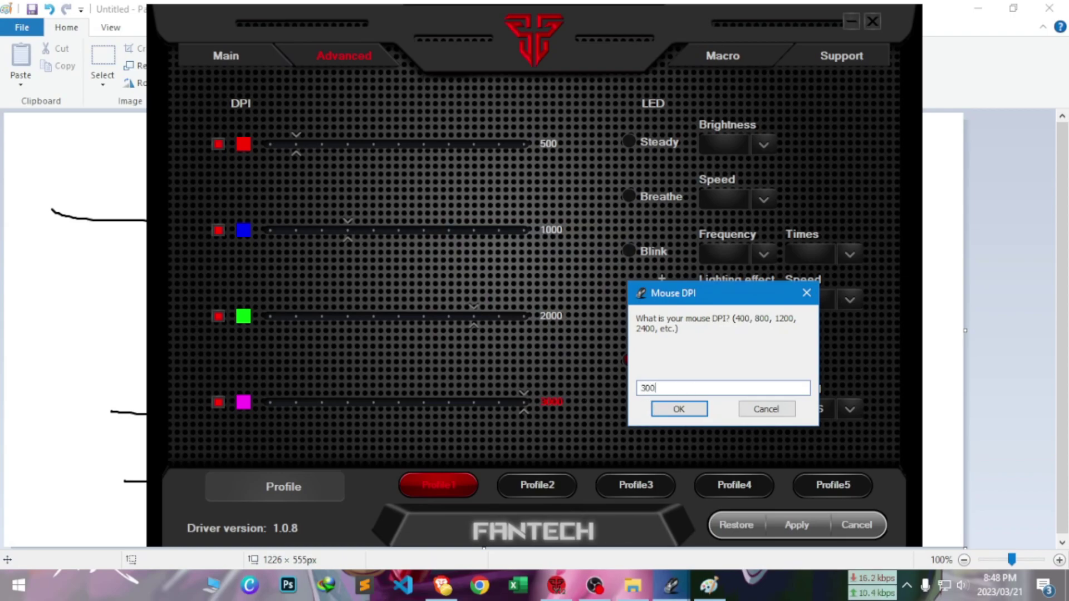
pyautogui.click(676, 409)
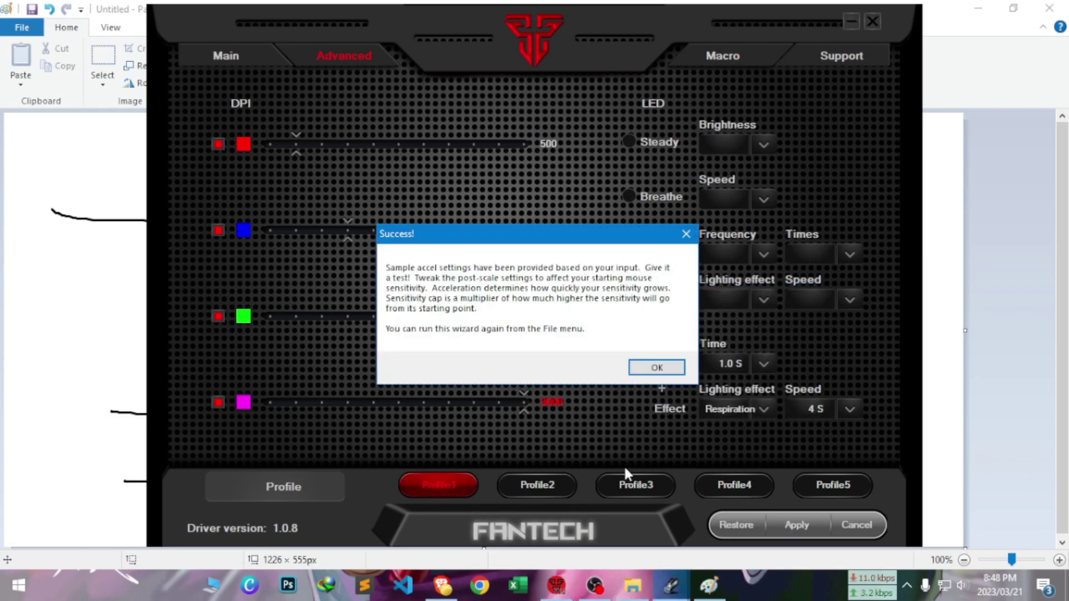
pyautogui.click(656, 369)
# - Save AngleSnapping as 26, then draw a straight test line in Paint
pyautogui.click(671, 585)
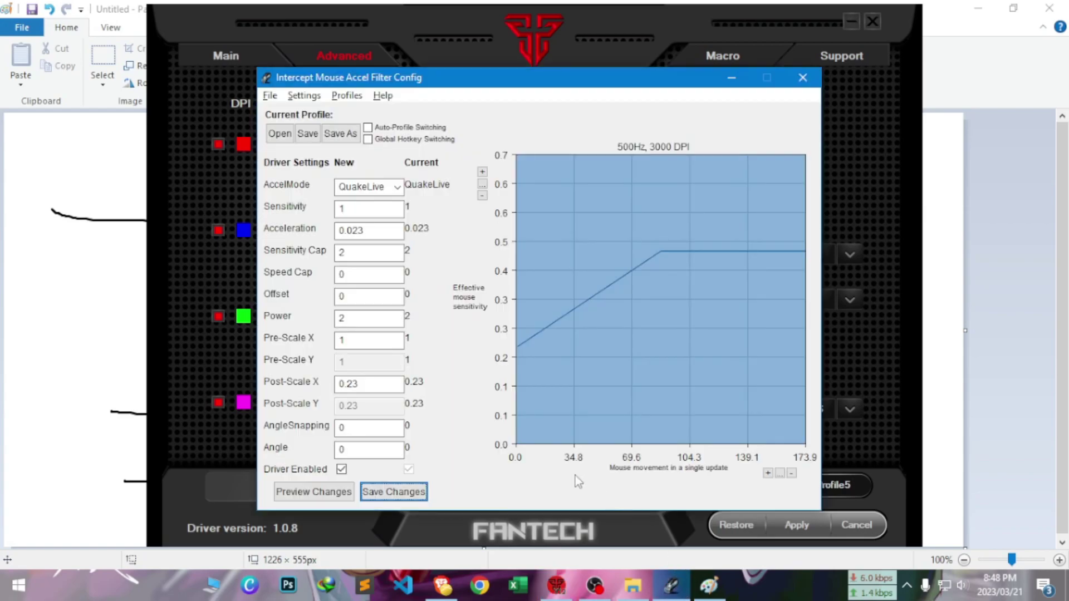
pyautogui.doubleClick(351, 428)
pyautogui.write('26')
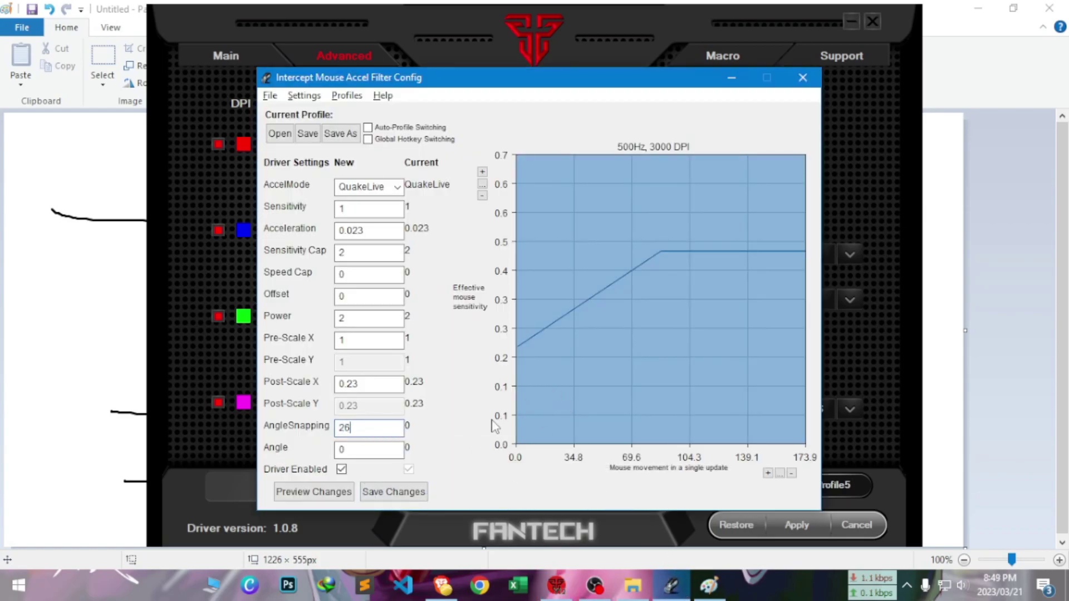
pyautogui.click(390, 493)
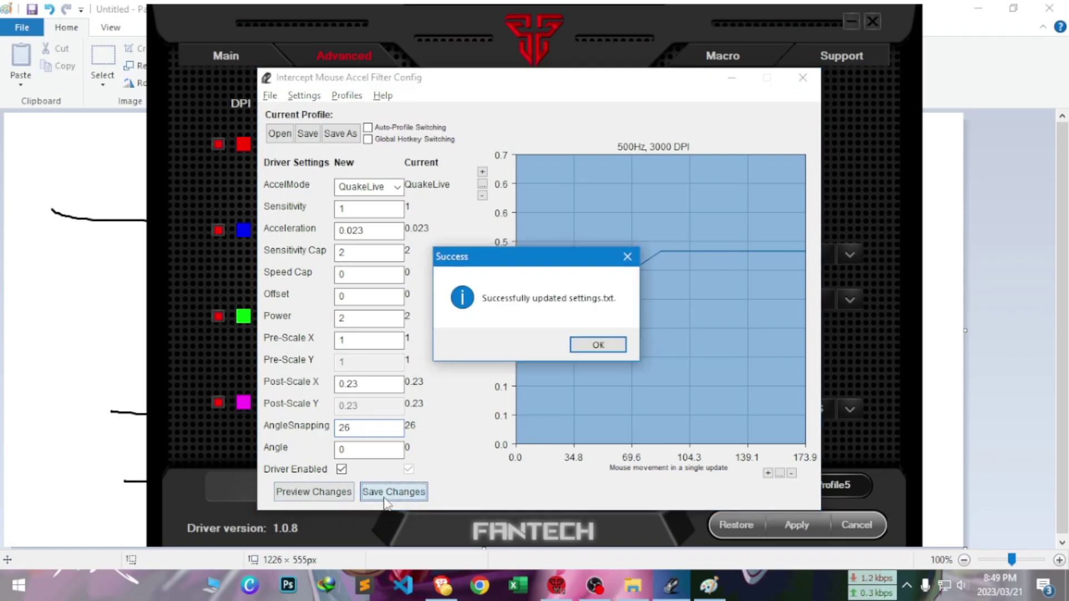
pyautogui.click(591, 351)
pyautogui.click(100, 334)
pyautogui.moveTo(78, 321); pyautogui.dragTo(586, 319)
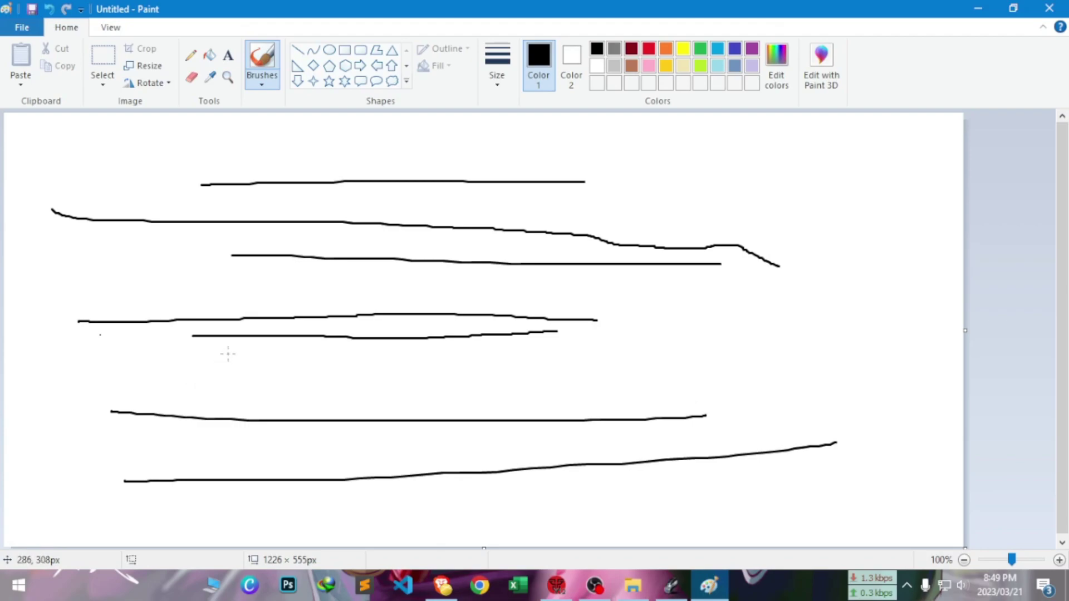
# - Undo the old strokes, then draw two horizontal and three vertical test lines in Paint
pyautogui.hotkey('ctrl', 'z')
pyautogui.hotkey('ctrl', 'z')
pyautogui.hotkey('ctrl', 'z')
pyautogui.hotkey('ctrl', 'z')
pyautogui.hotkey('ctrl', 'z')
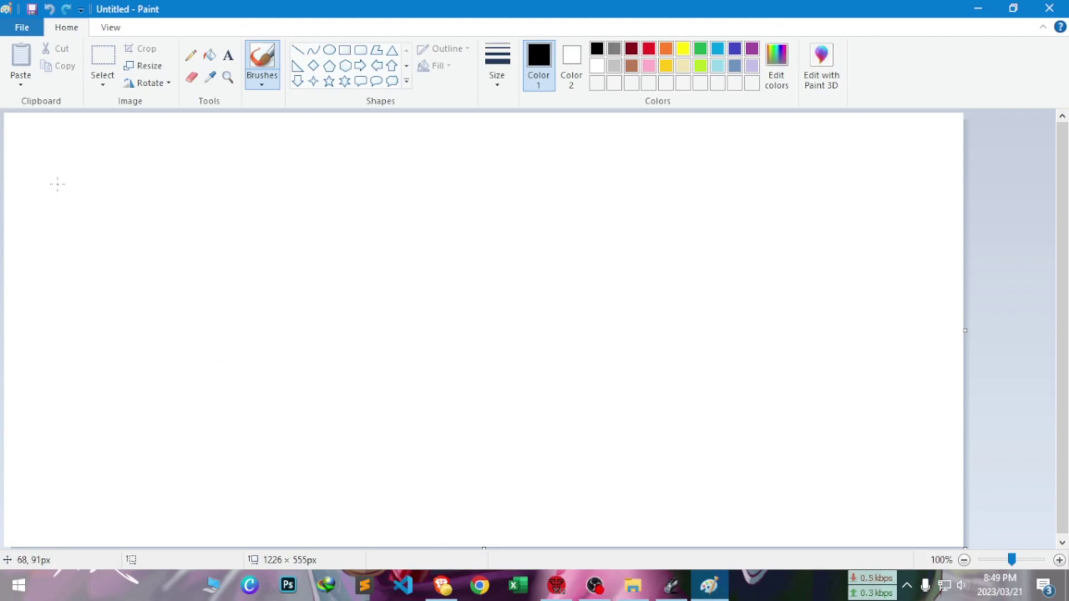
pyautogui.moveTo(58, 184); pyautogui.dragTo(805, 184)
pyautogui.moveTo(113, 277); pyautogui.dragTo(517, 276)
pyautogui.moveTo(673, 275); pyautogui.dragTo(660, 443)
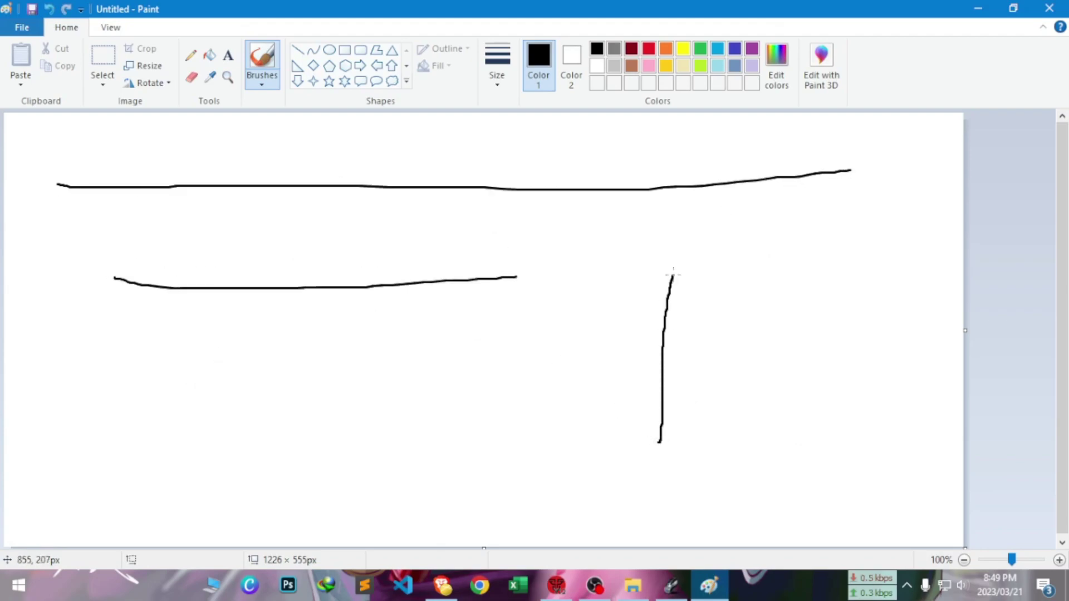
pyautogui.moveTo(793, 479); pyautogui.dragTo(787, 261)
pyautogui.moveTo(873, 503); pyautogui.dragTo(882, 274)
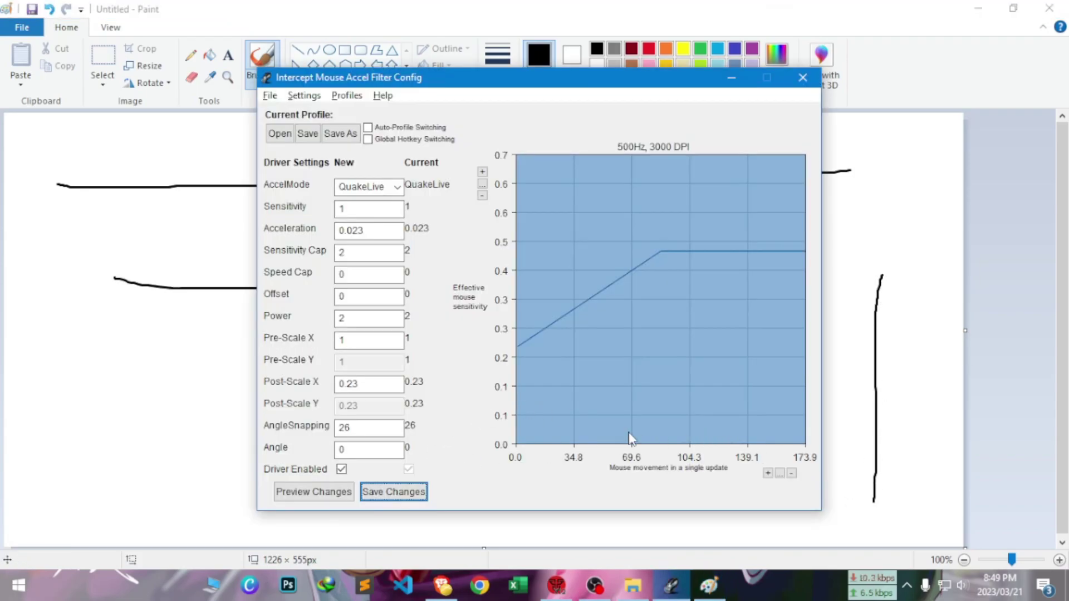
# - Re-save InterAccel settings with AngleSnapping 26 and draw another horizontal test line
pyautogui.doubleClick(341, 427)
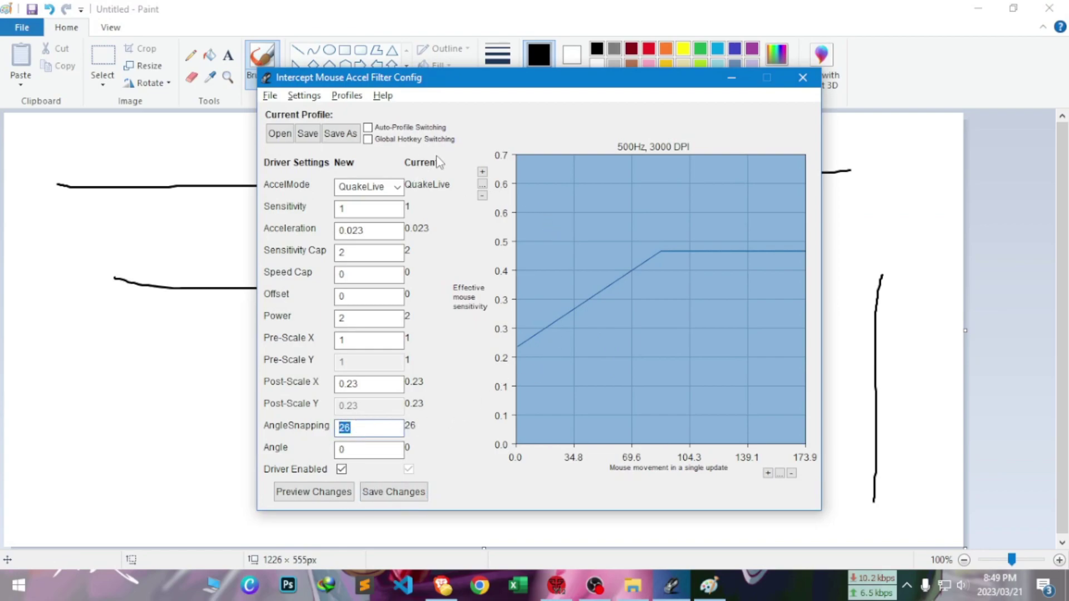
pyautogui.click(394, 492)
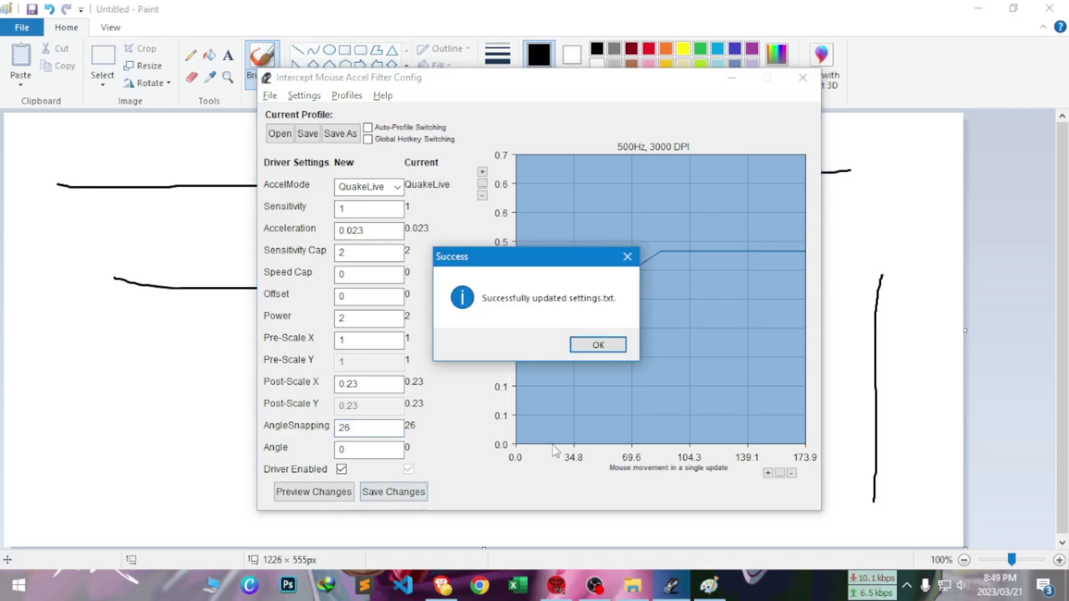
pyautogui.click(587, 343)
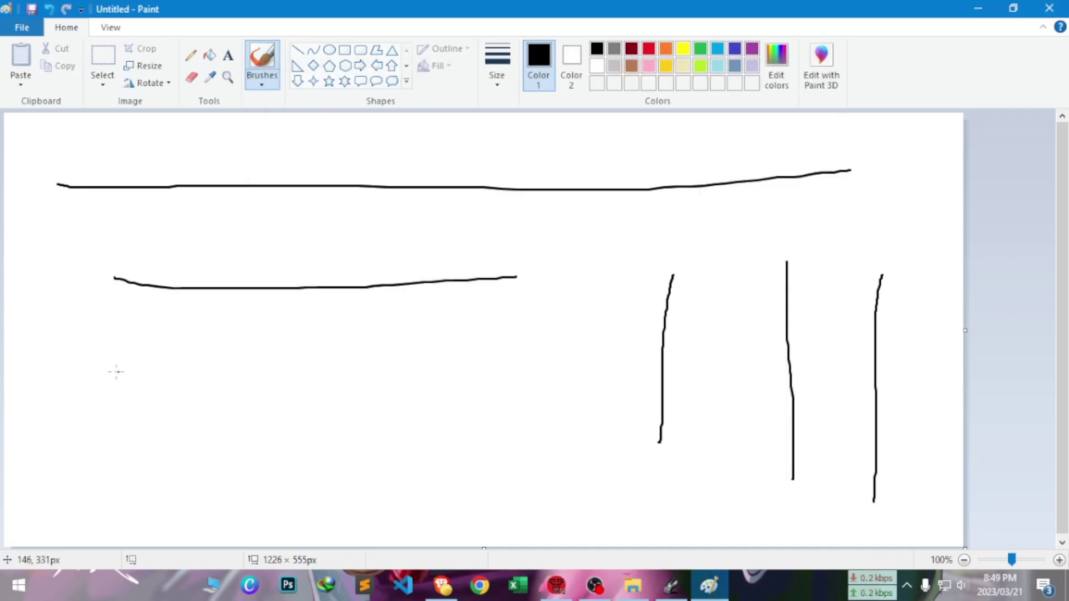
pyautogui.moveTo(72, 360); pyautogui.dragTo(589, 367)
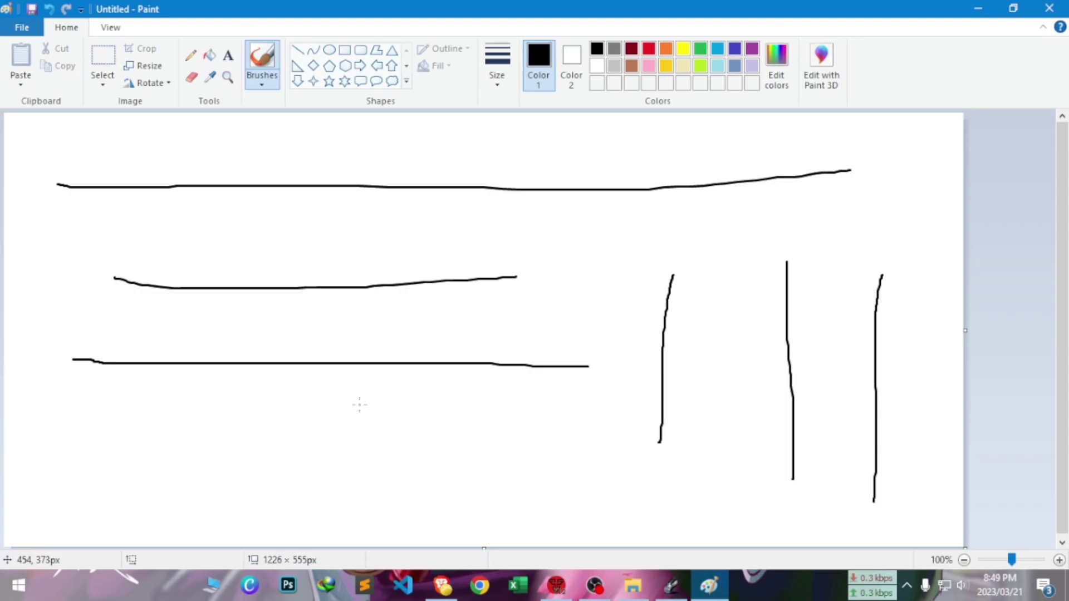